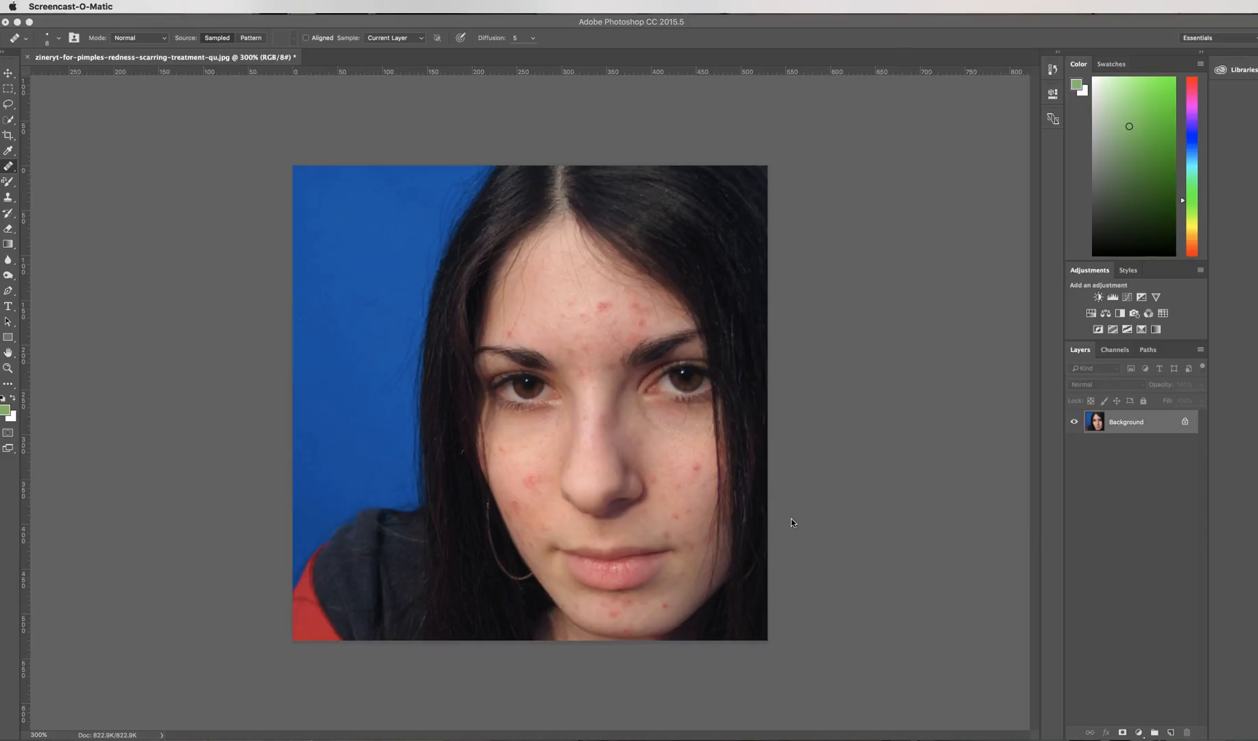
Duplicate the Background layer within the same document under the name Background copy
right_click(1132, 427)
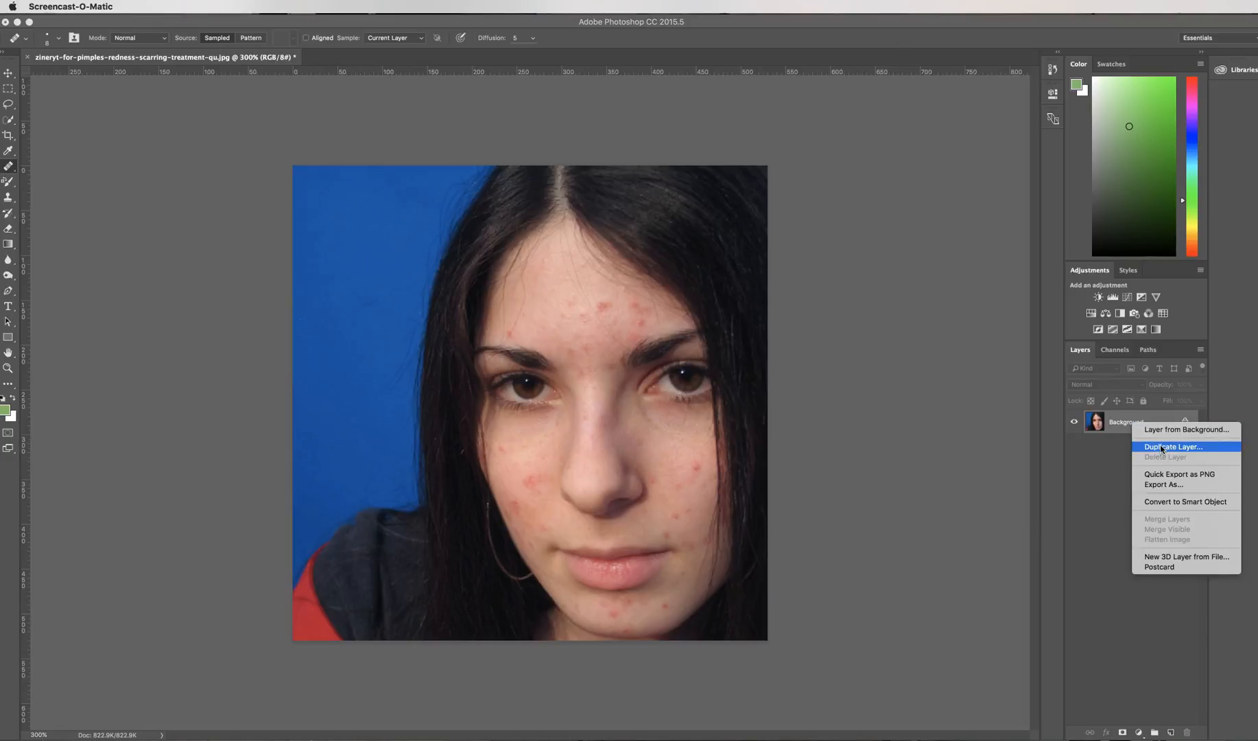
click(1121, 420)
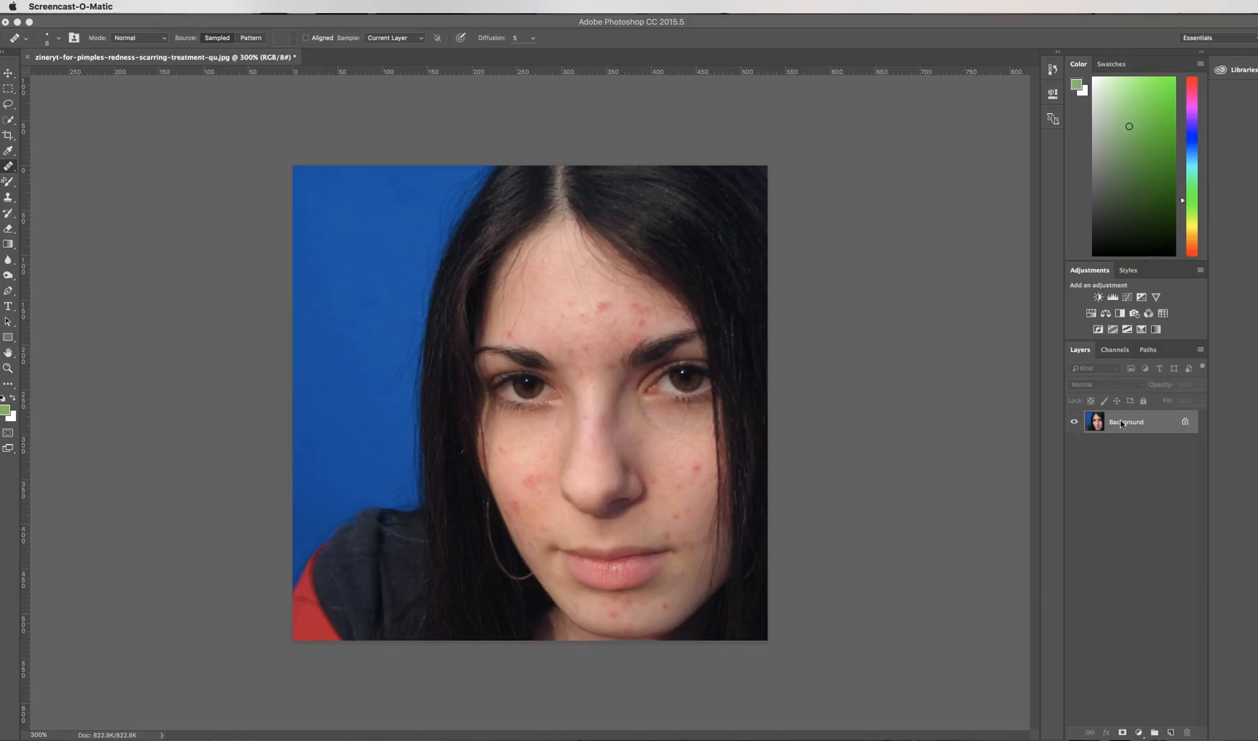
right_click(1120, 420)
click(1158, 442)
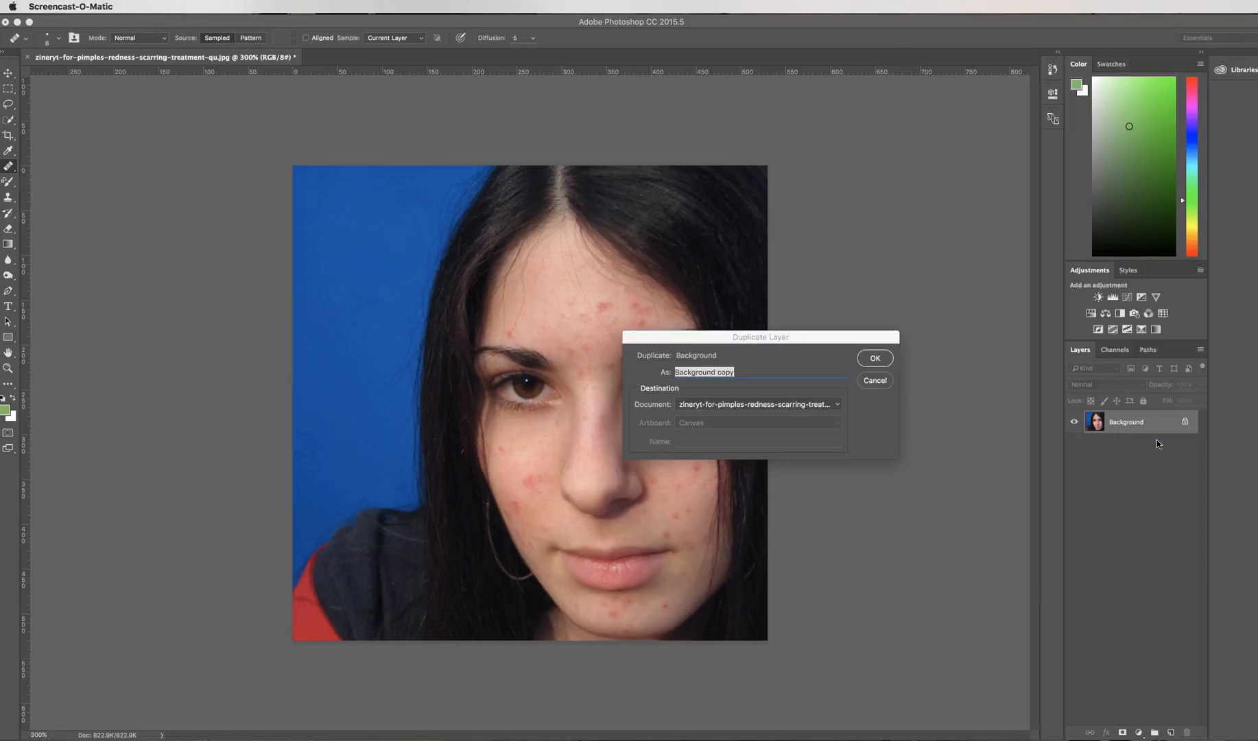
click(875, 358)
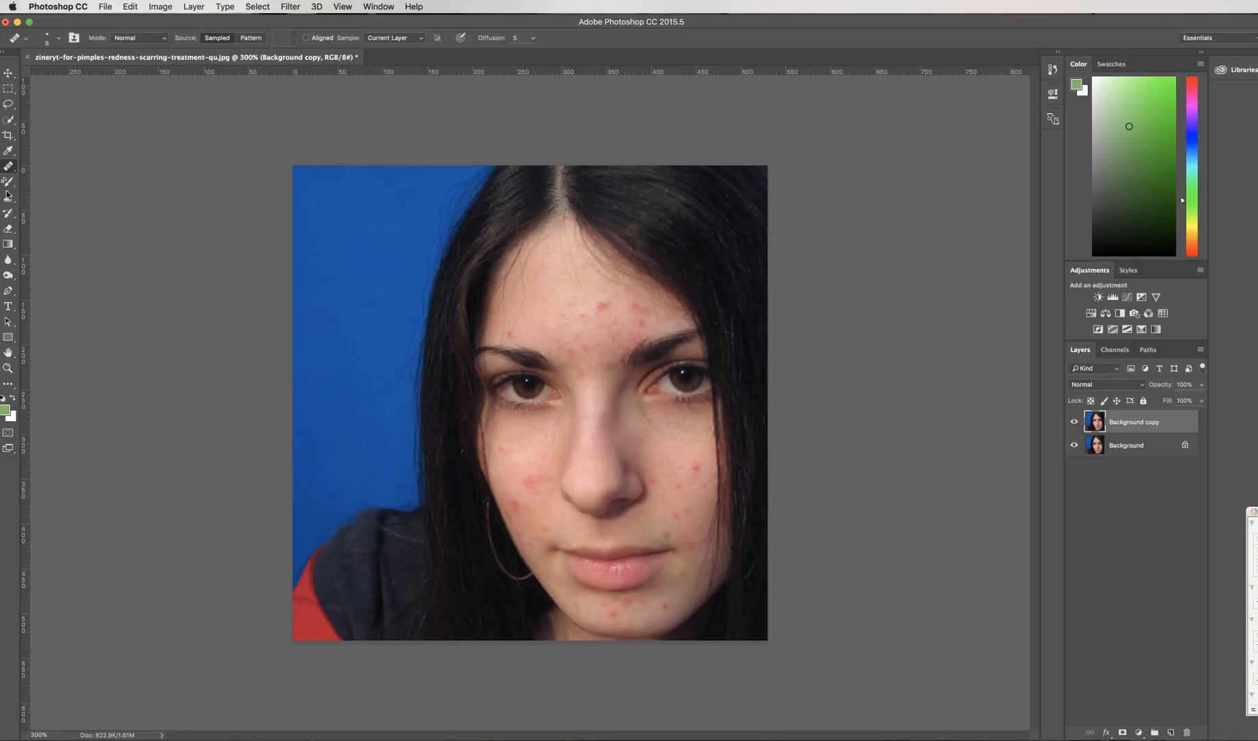
right_click(12, 171)
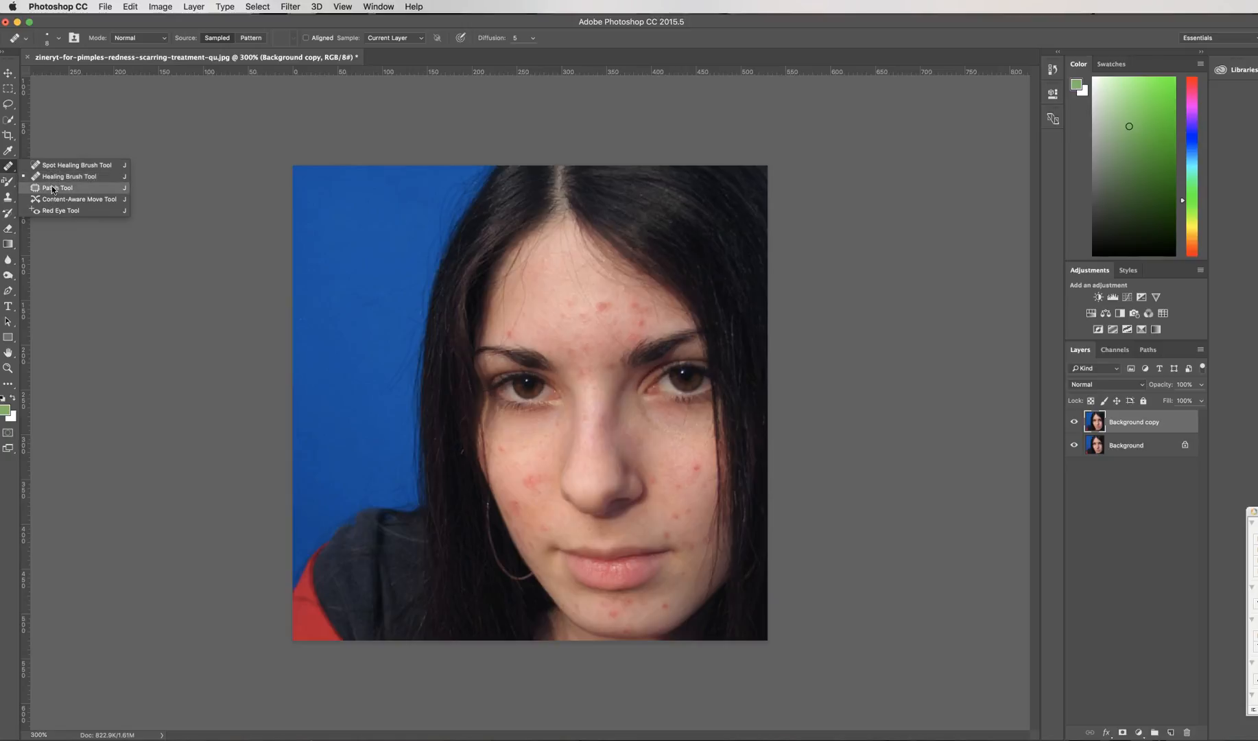
click(9, 169)
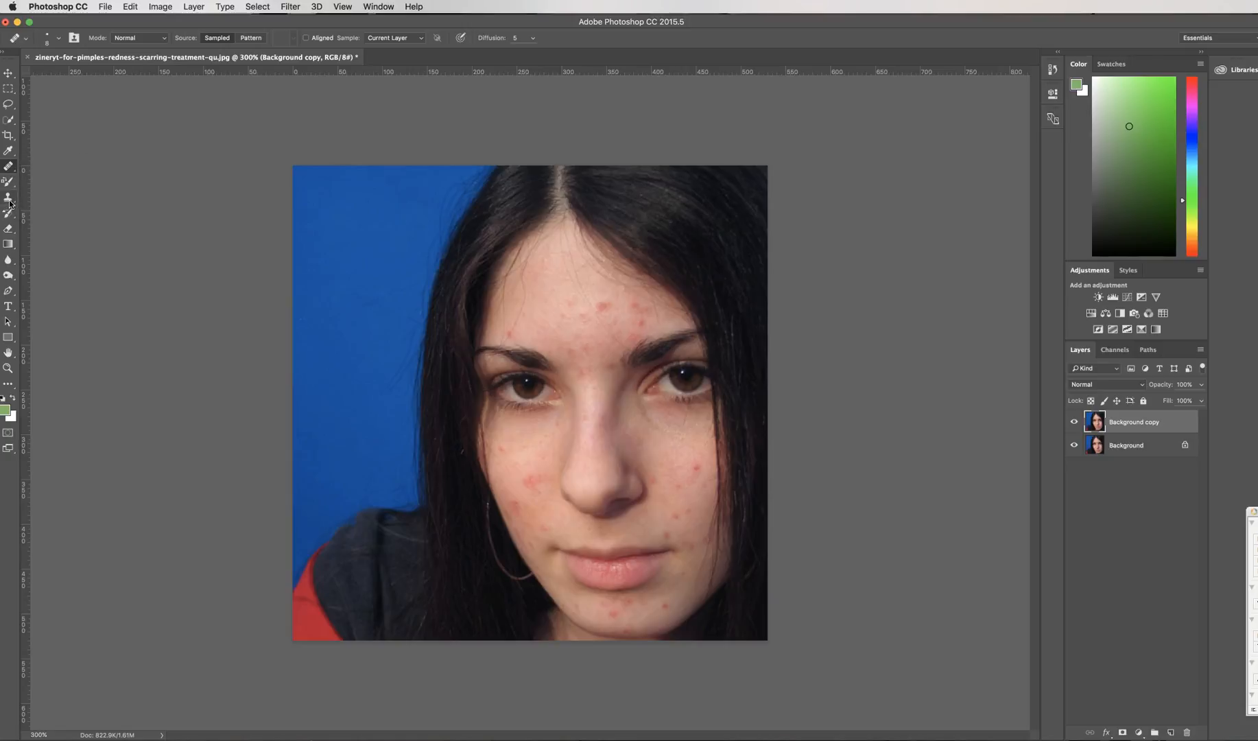
click(9, 199)
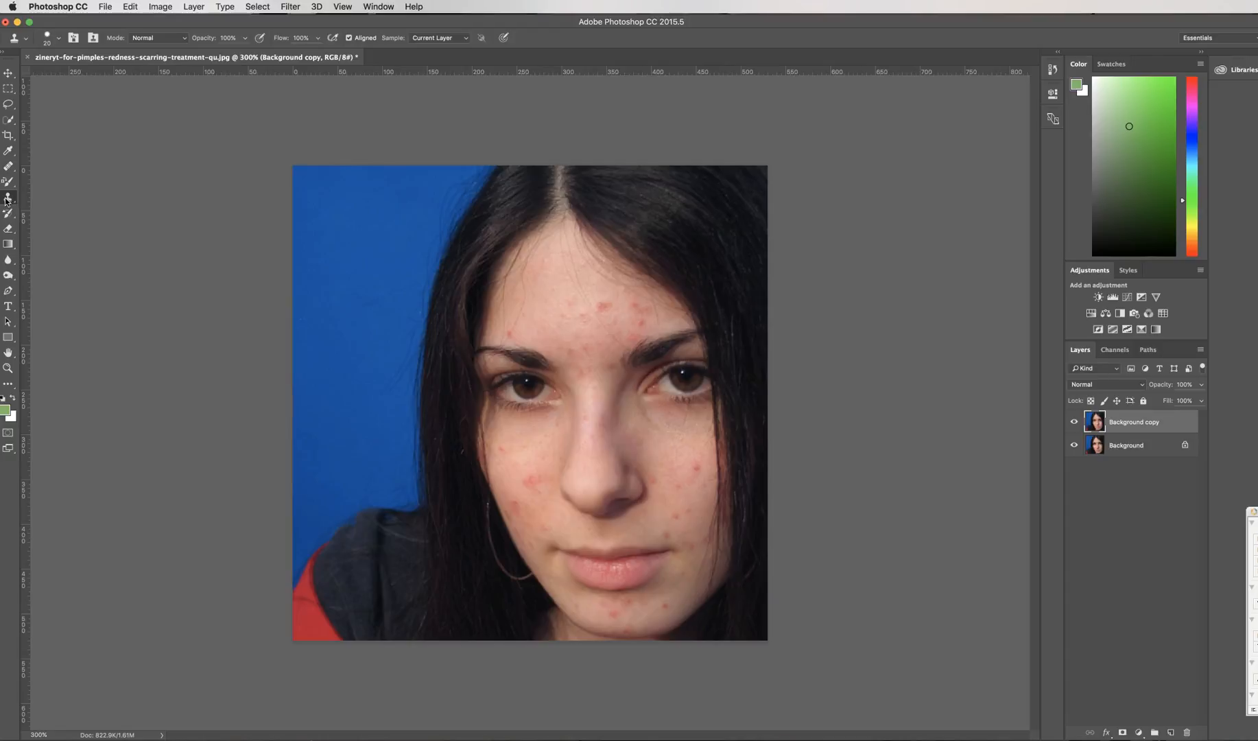
click(8, 199)
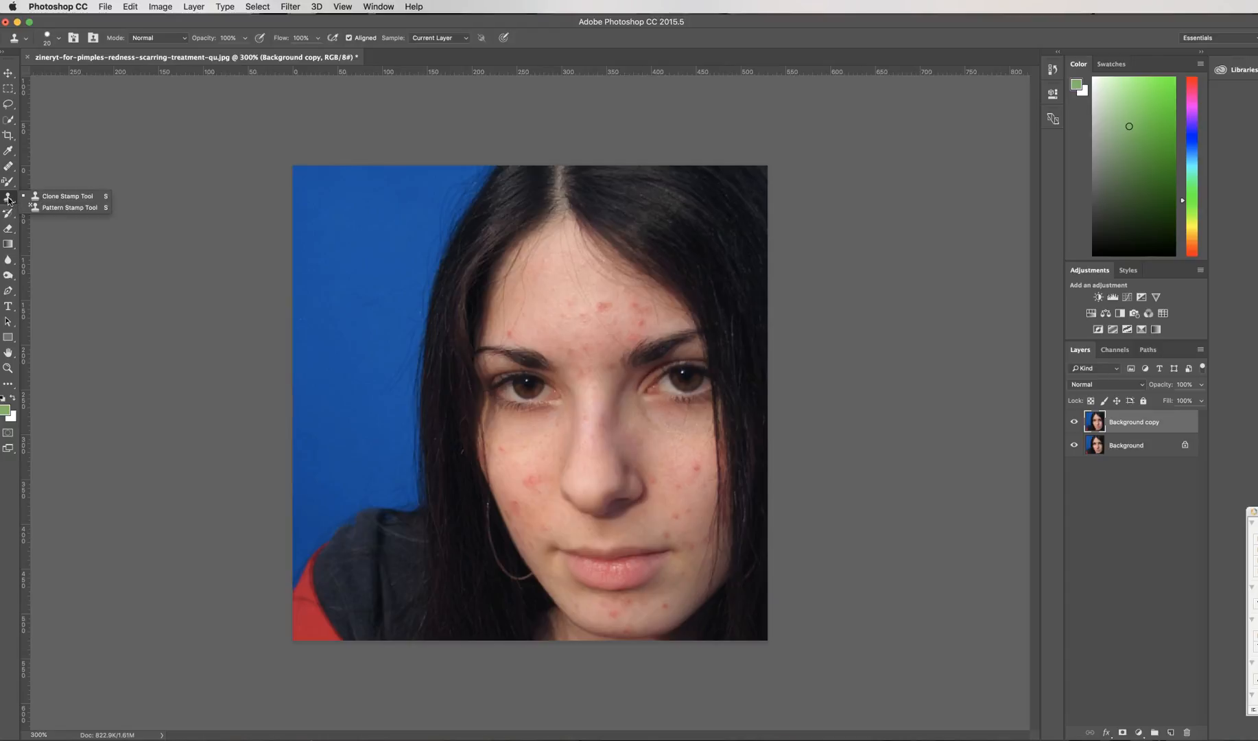
click(9, 199)
Remove blemishes on the cheek beside the hair and near the chin with the Spot Healing Brush
click(10, 167)
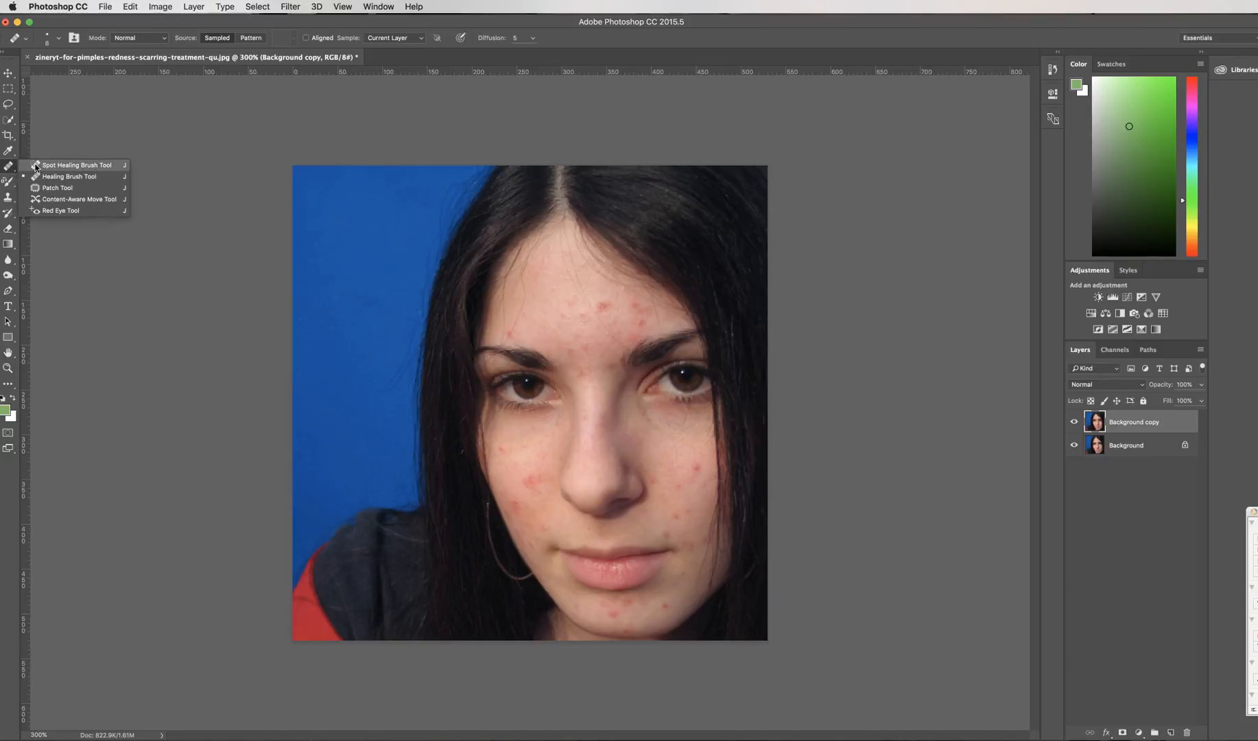
click(35, 166)
click(501, 449)
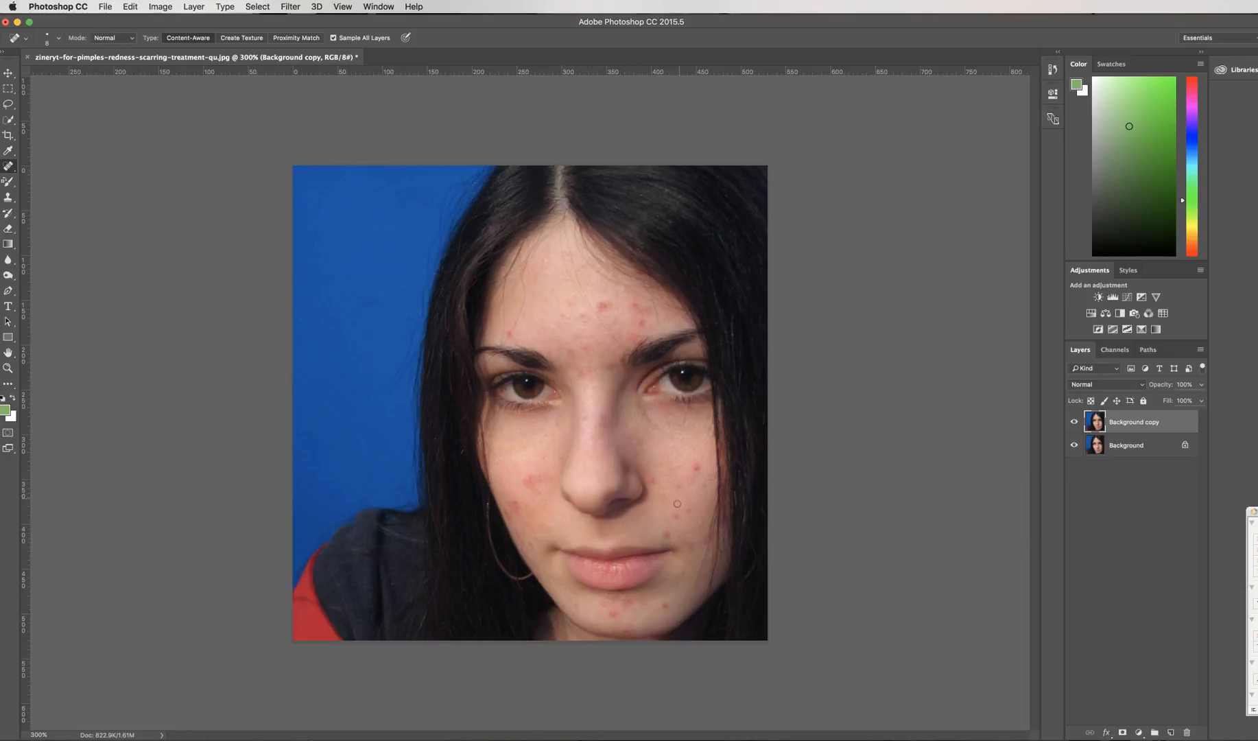
click(683, 574)
Patch the red spot on the cheek near the hair with clean skin using the Patch Tool, and deselect it
click(9, 167)
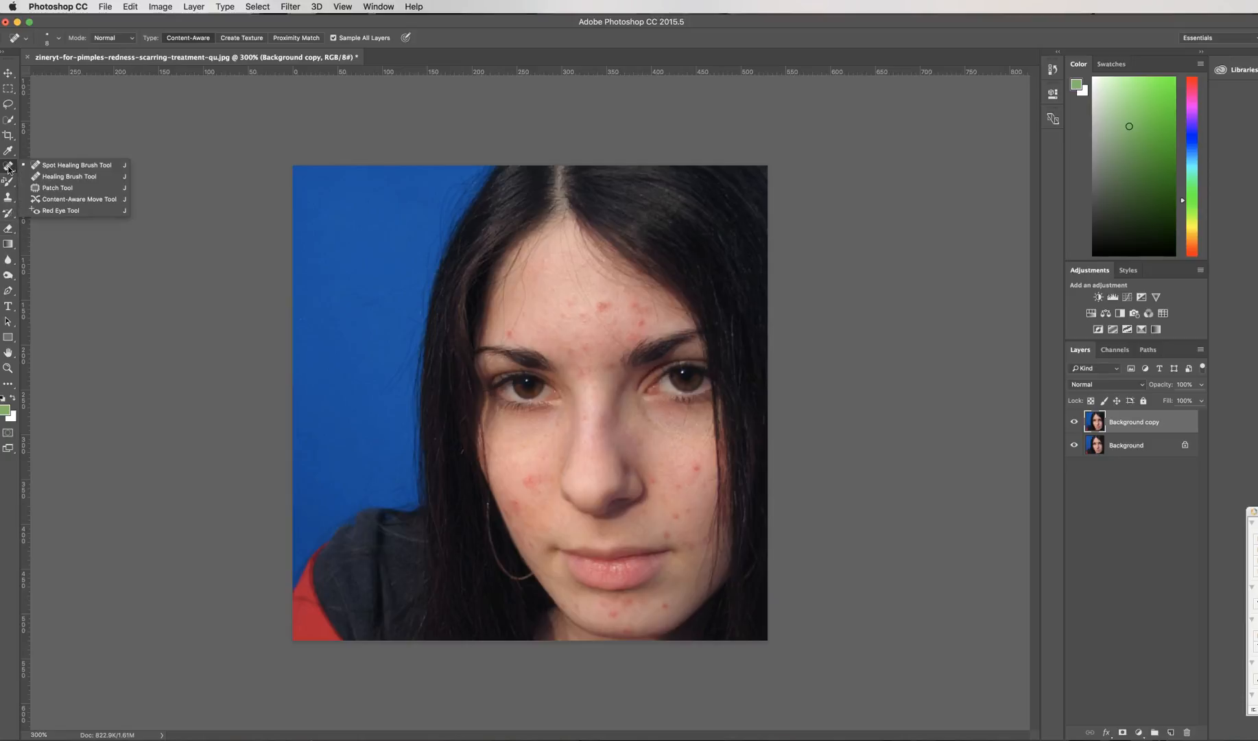
click(40, 188)
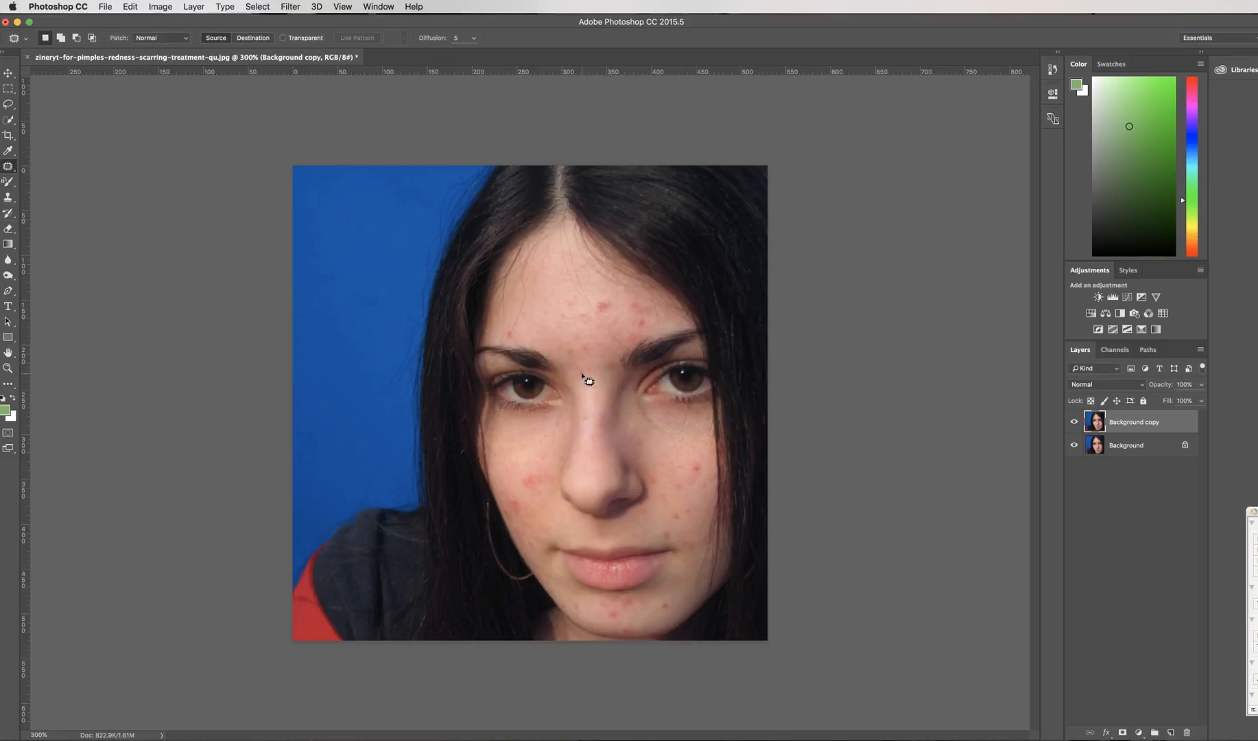
mouse_move(698, 463)
mouse_down()
mouse_move(692, 482)
mouse_move(703, 476)
mouse_move(679, 439)
mouse_up()
key(ctrl+d)
Heal the remaining blemishes on both cheeks with the Healing Brush, sampling clean skin close to each spot
click(11, 173)
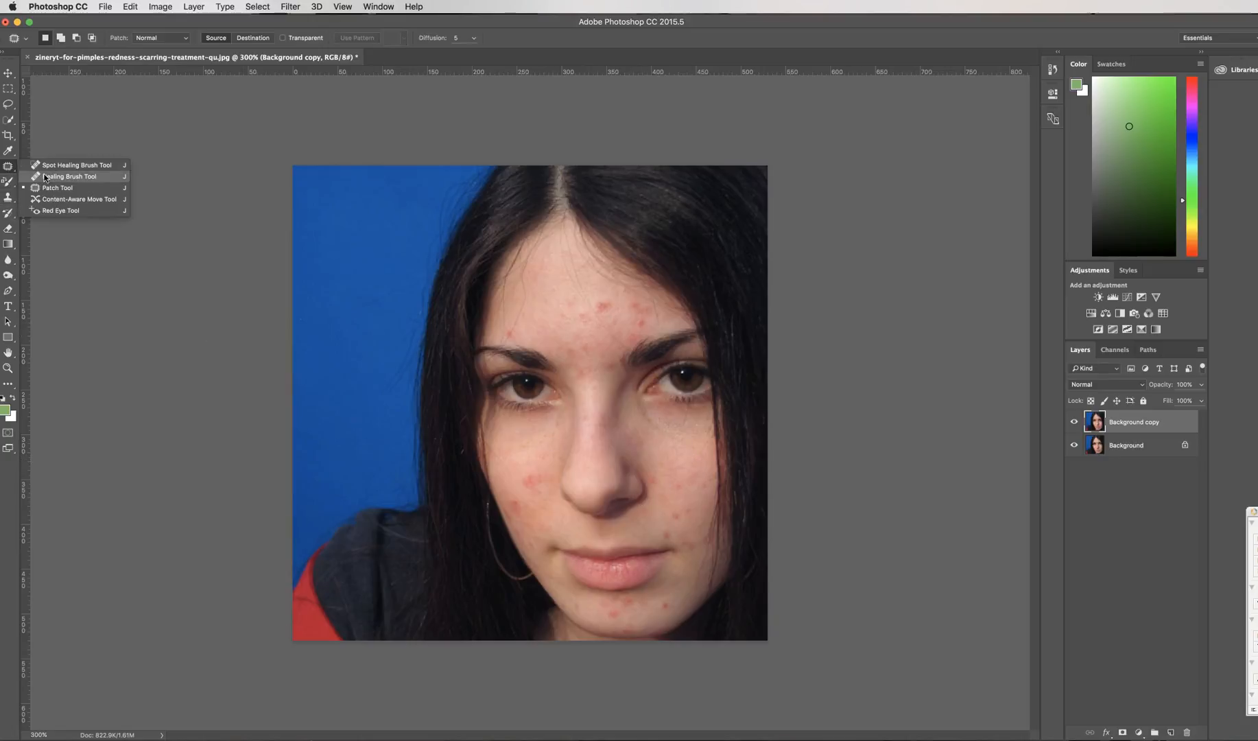
click(48, 177)
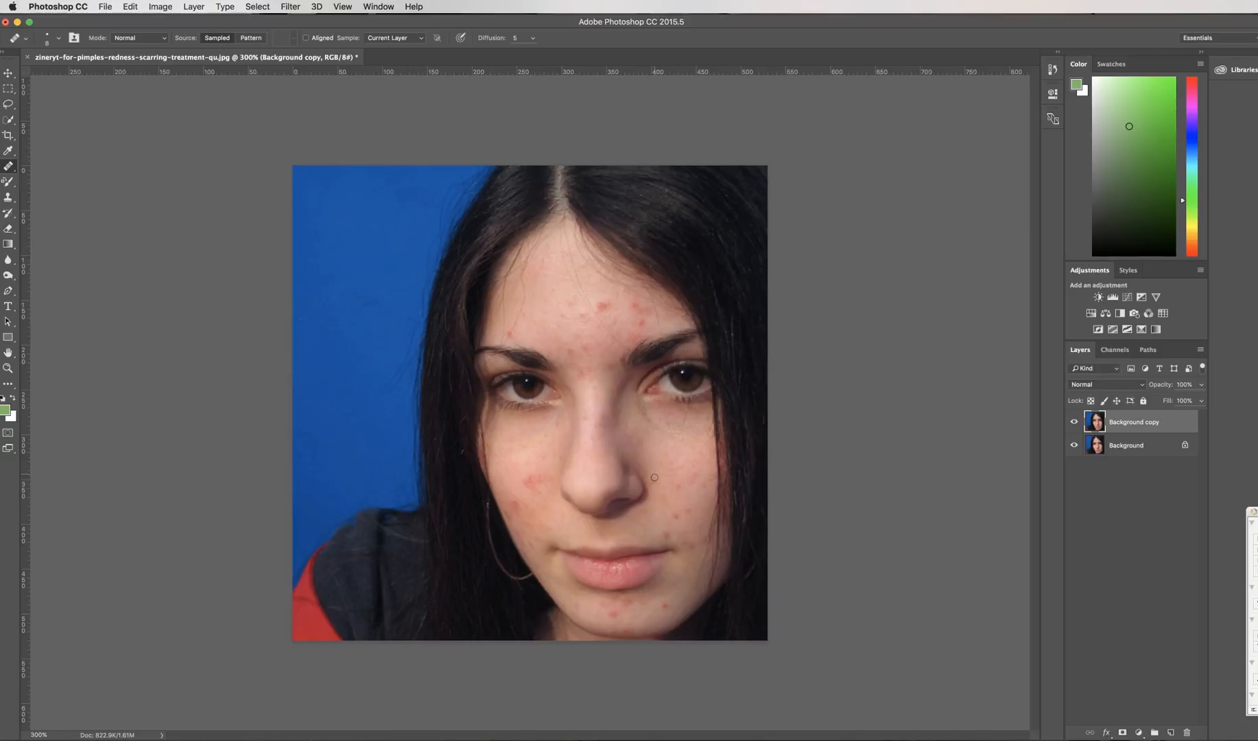
click(676, 516)
alt+click(681, 499)
click(687, 513)
alt+click(528, 468)
click(526, 486)
alt+click(533, 467)
click(539, 474)
alt+click(536, 468)
click(536, 487)
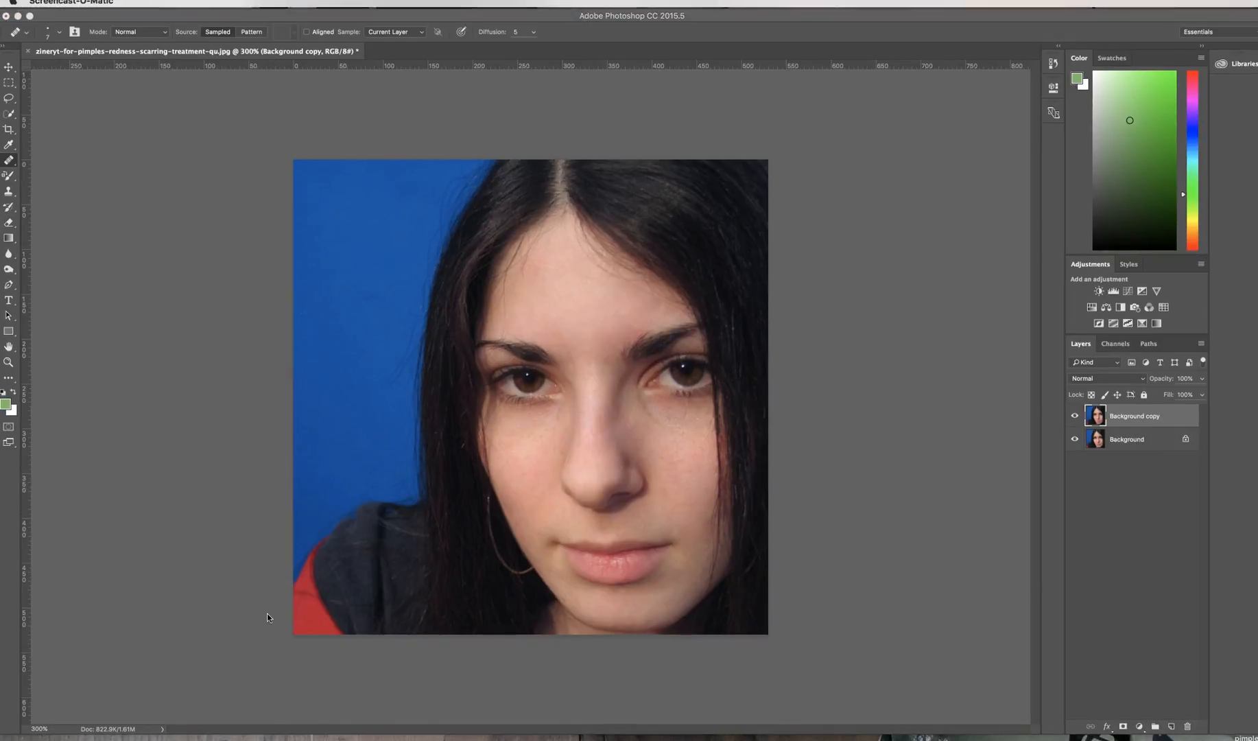
Toggle the Background copy layer's visibility to compare the healed skin with the original
click(1075, 416)
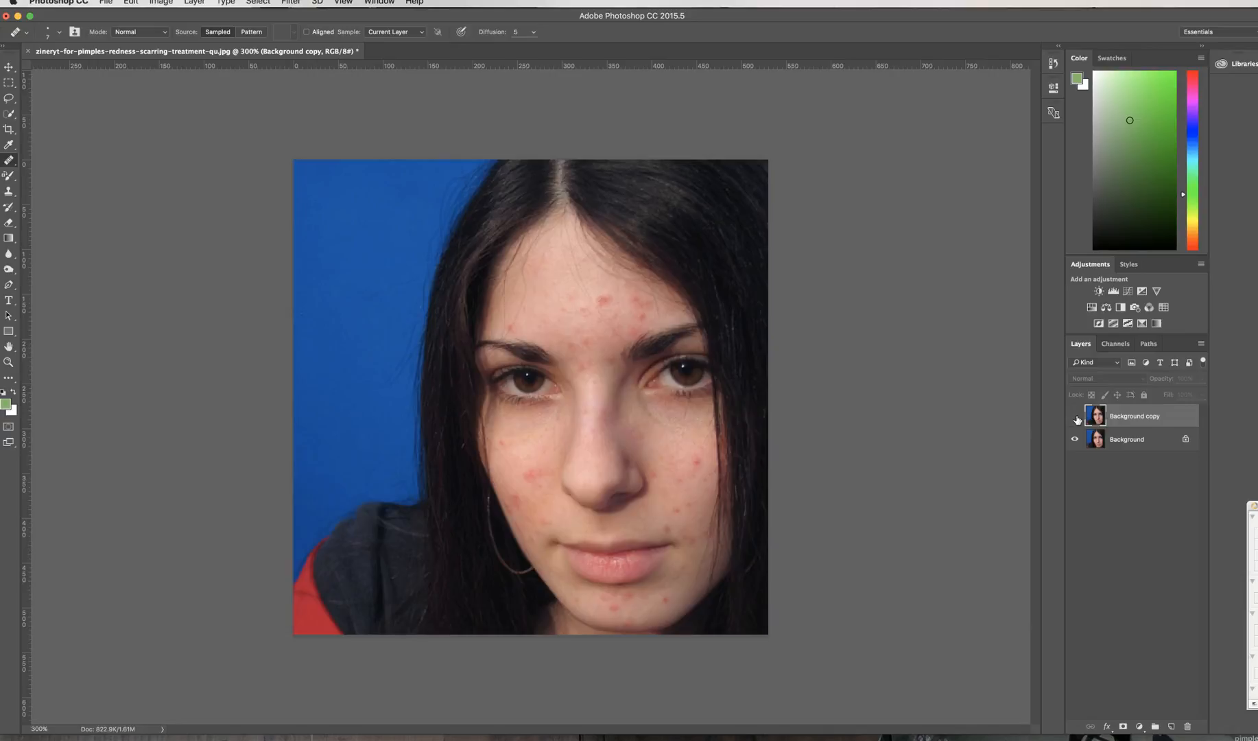
click(1076, 416)
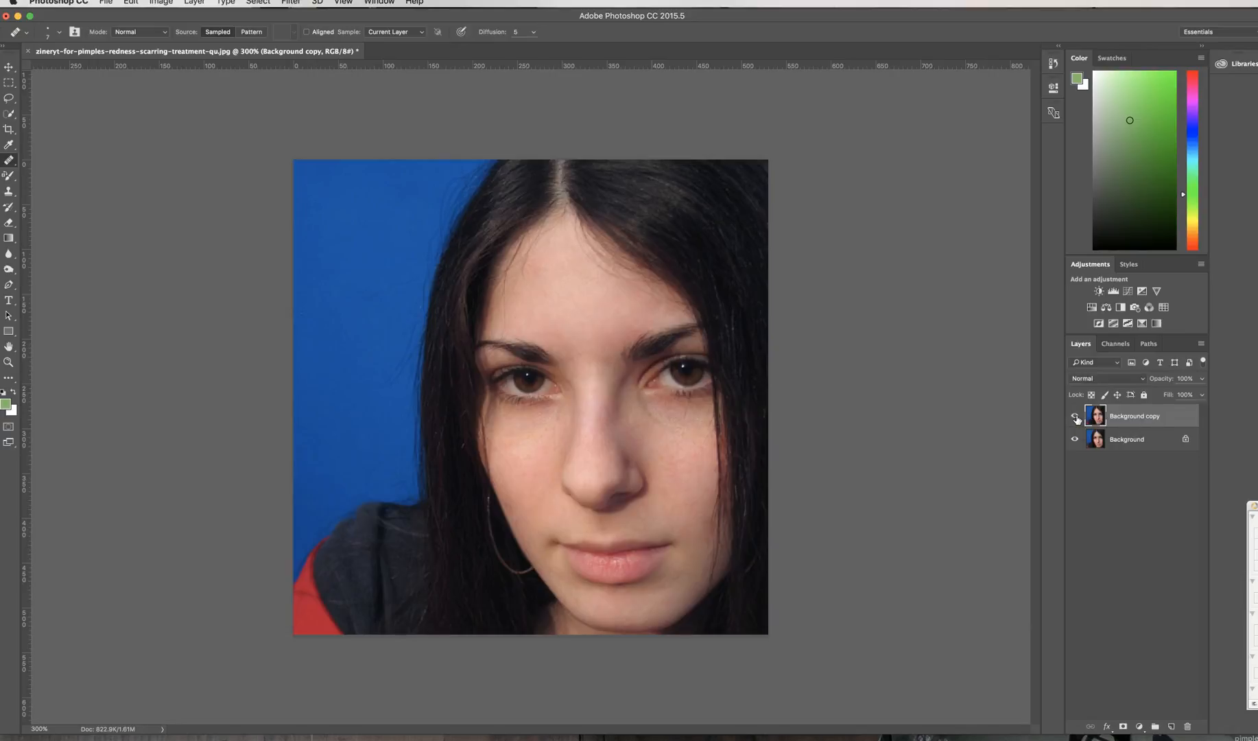
click(1076, 417)
click(1076, 417)
Set up the Clone Stamp with Lighten mode, 53% opacity, 55% flow and a brush size of 15
click(9, 192)
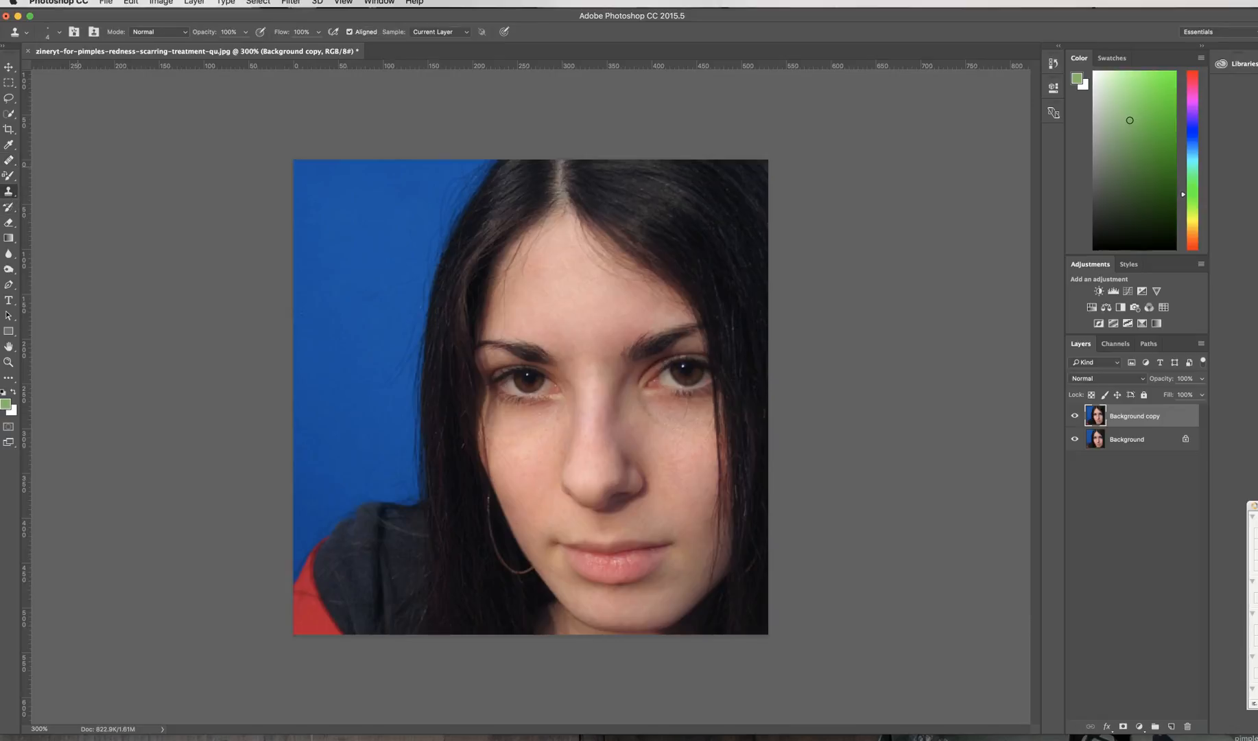
click(178, 32)
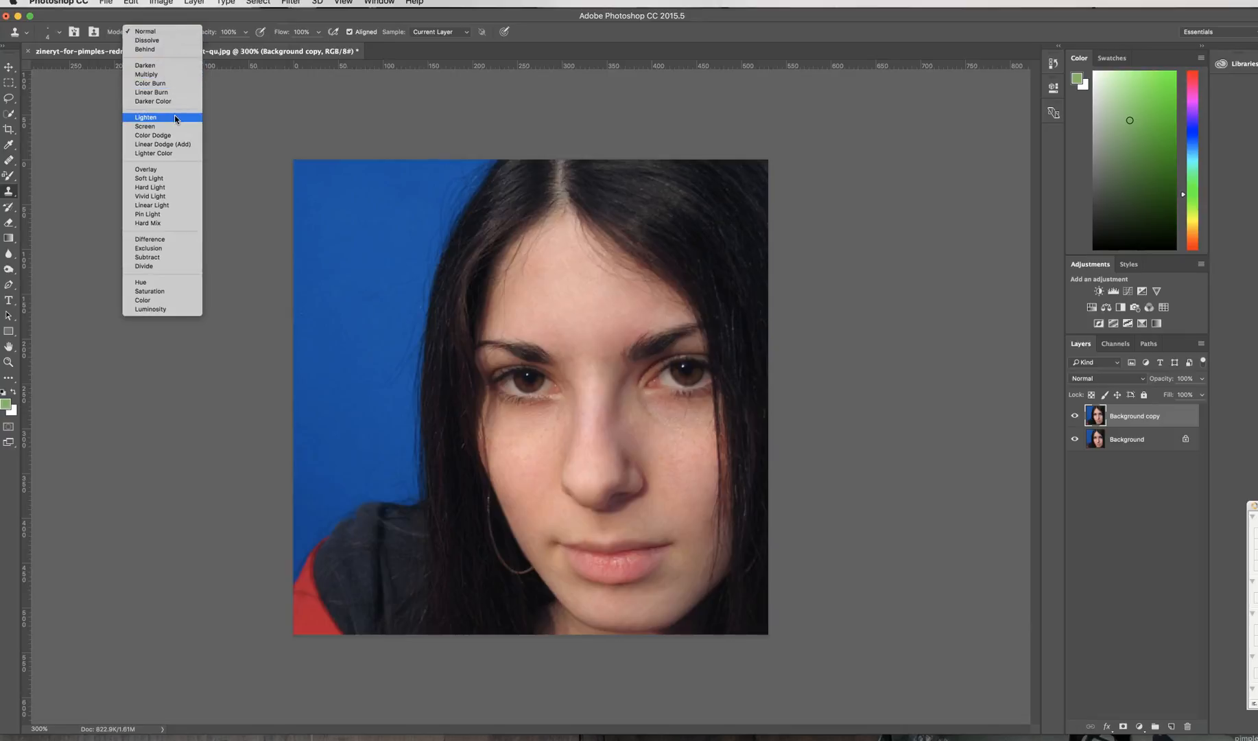
click(217, 39)
click(246, 33)
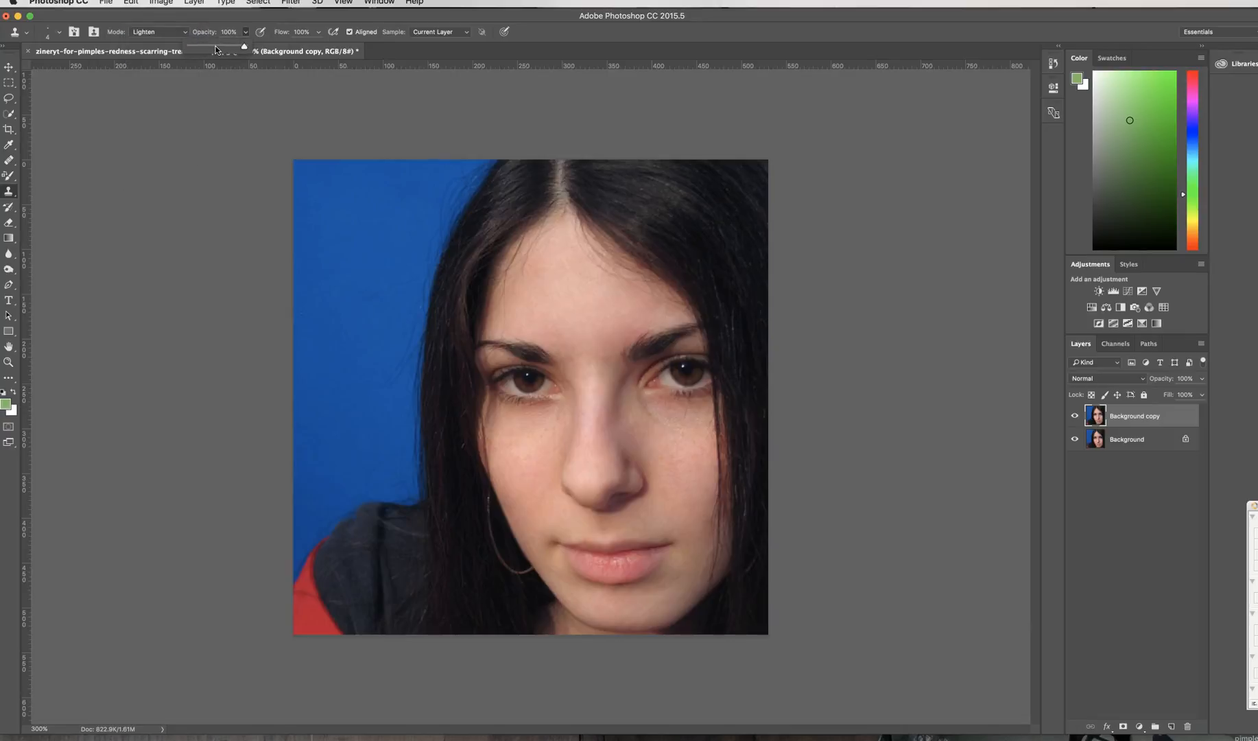
click(318, 33)
click(292, 46)
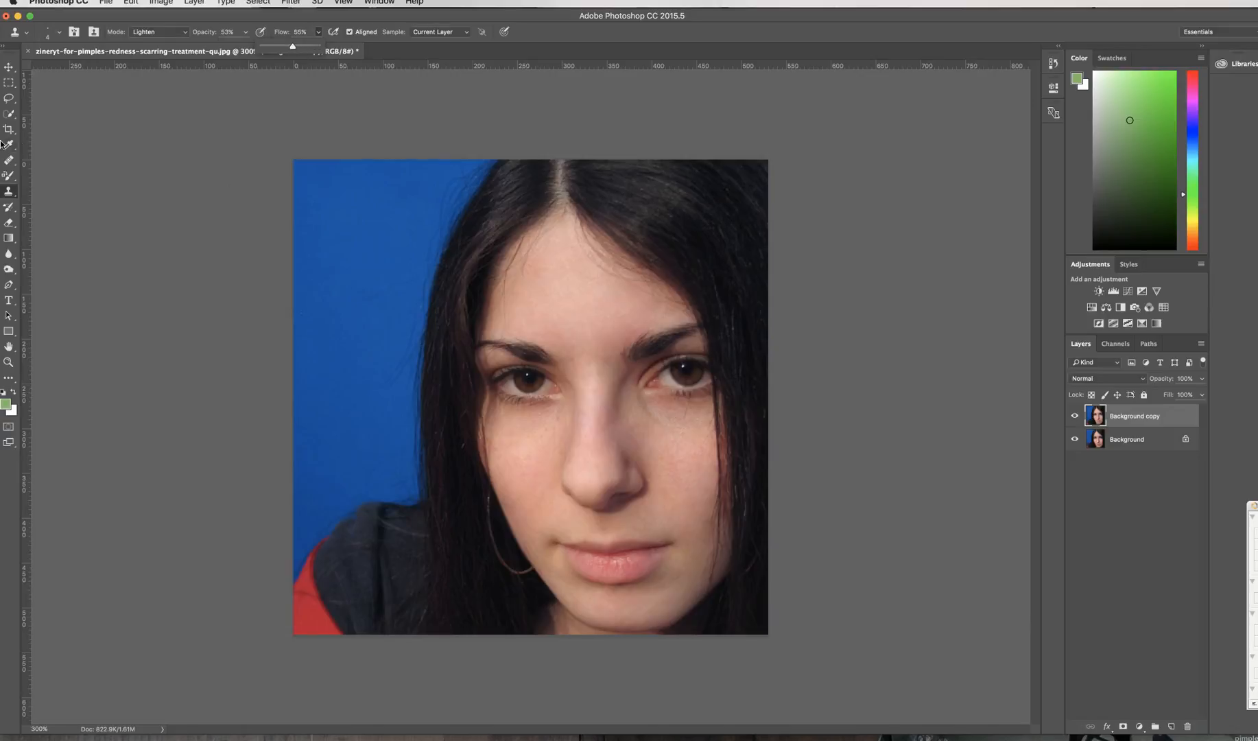
click(9, 194)
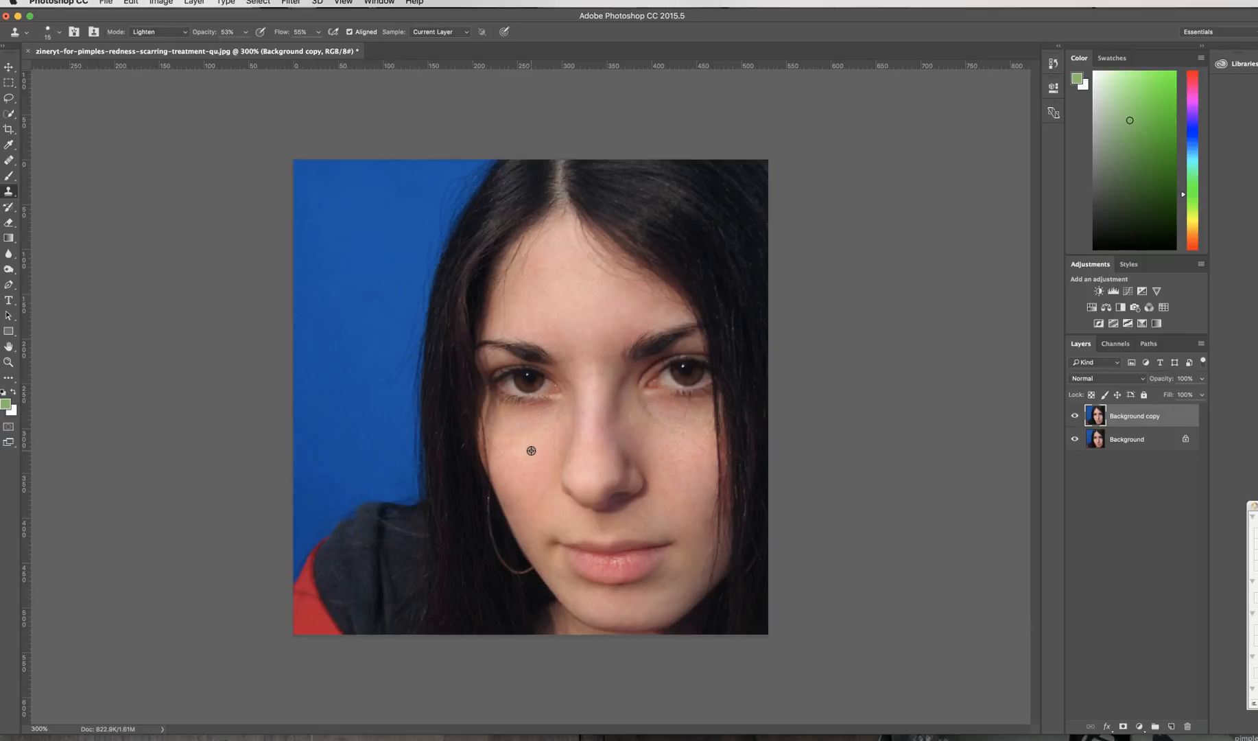
Lighten the dark areas under both eyes by cloning sampled skin from the cheeks and beside the nose
alt+click(531, 450)
mouse_move(556, 409)
mouse_down()
mouse_move(523, 416)
mouse_move(531, 427)
mouse_move(557, 411)
mouse_move(529, 424)
mouse_up()
alt+click(647, 429)
mouse_move(649, 414)
mouse_down()
mouse_move(641, 405)
mouse_move(701, 409)
mouse_move(671, 434)
mouse_up()
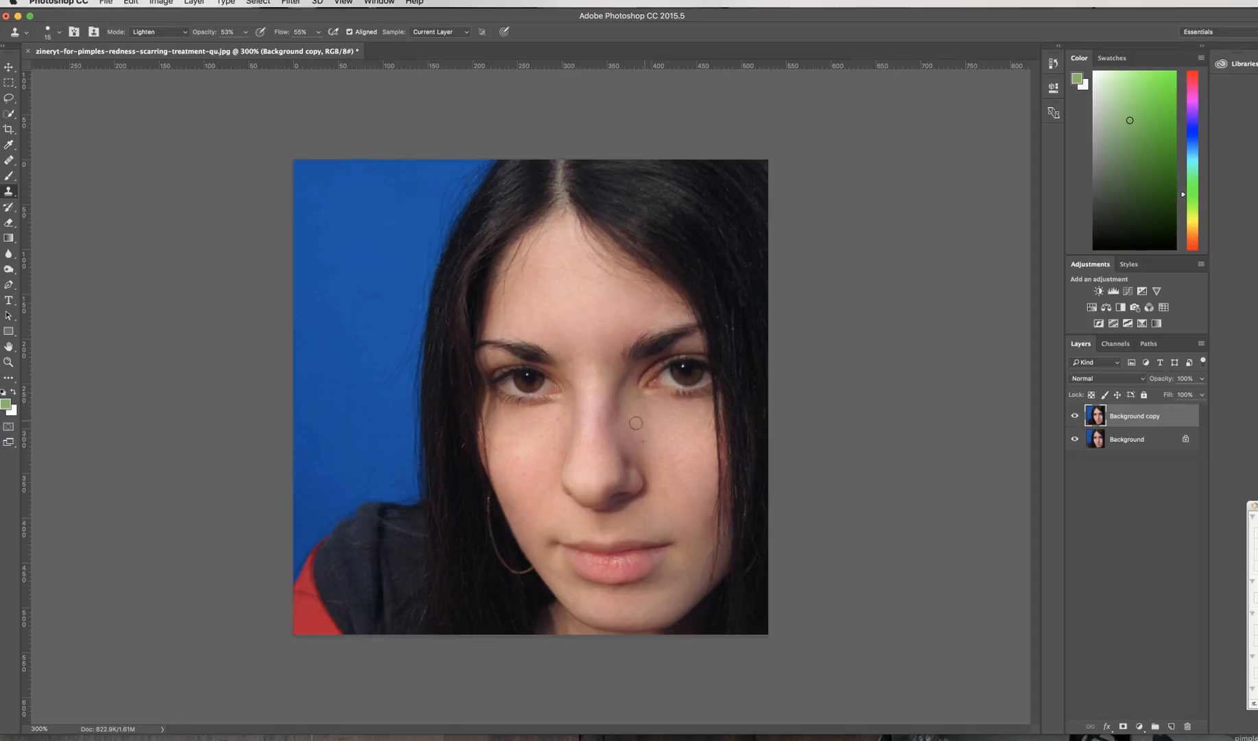
alt+click(688, 446)
Reduce the Background copy layer's opacity to 88% and toggle its visibility to compare before and after
click(1202, 379)
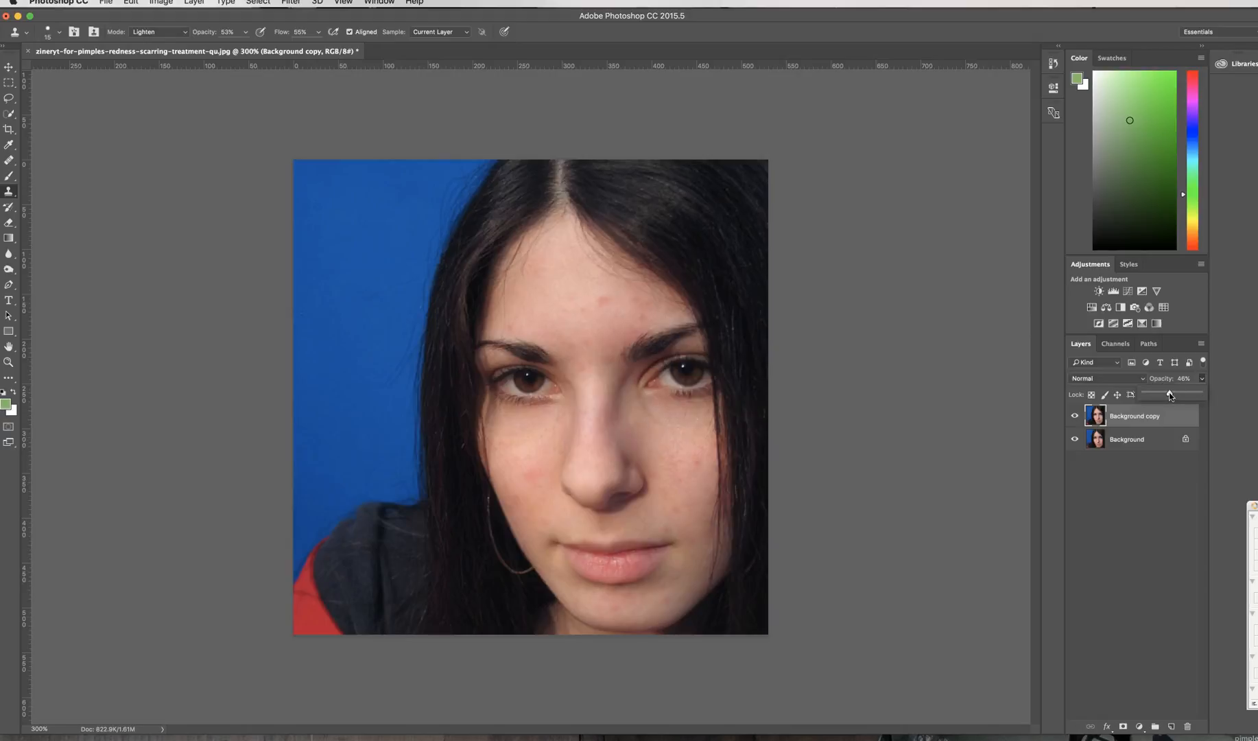
drag(1183, 395, 1194, 395)
click(1075, 417)
click(1075, 416)
click(1075, 417)
click(1075, 416)
click(1075, 416)
Duplicate the Background copy layer twice, naming the lower duplicate low and the upper one high
key(super+j)
key(super+j)
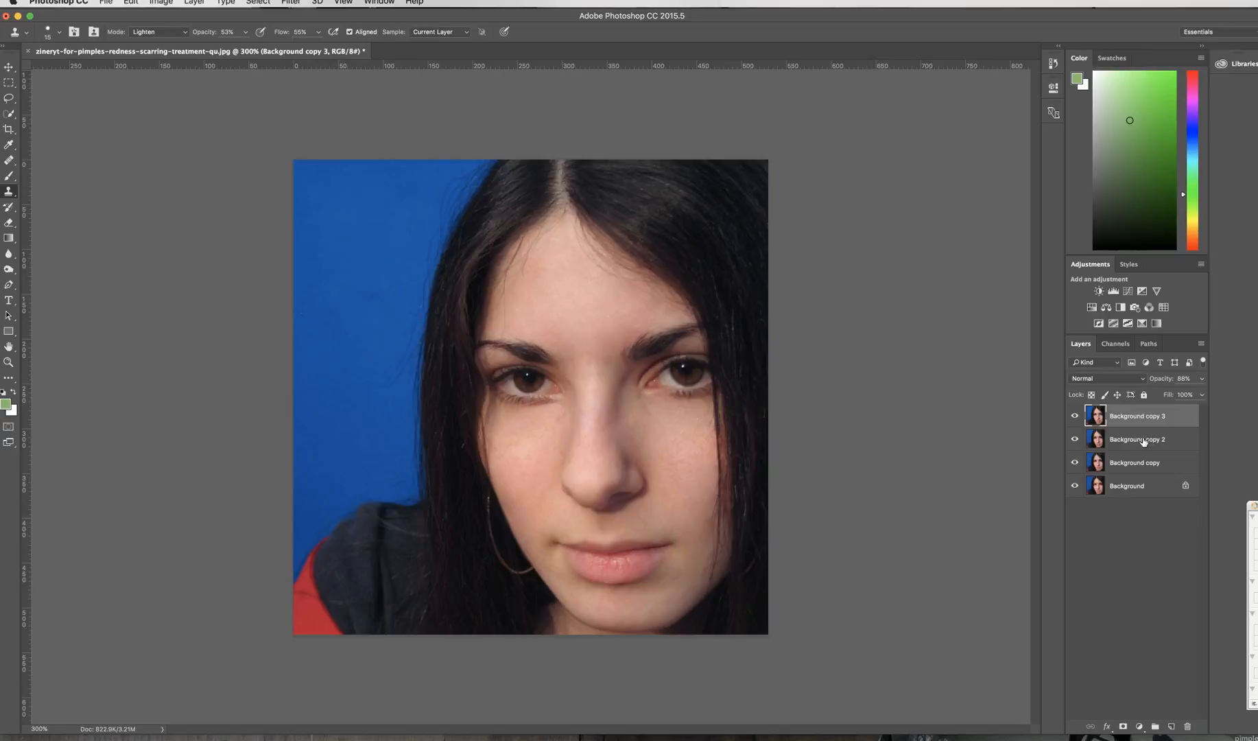
double_click(1143, 440)
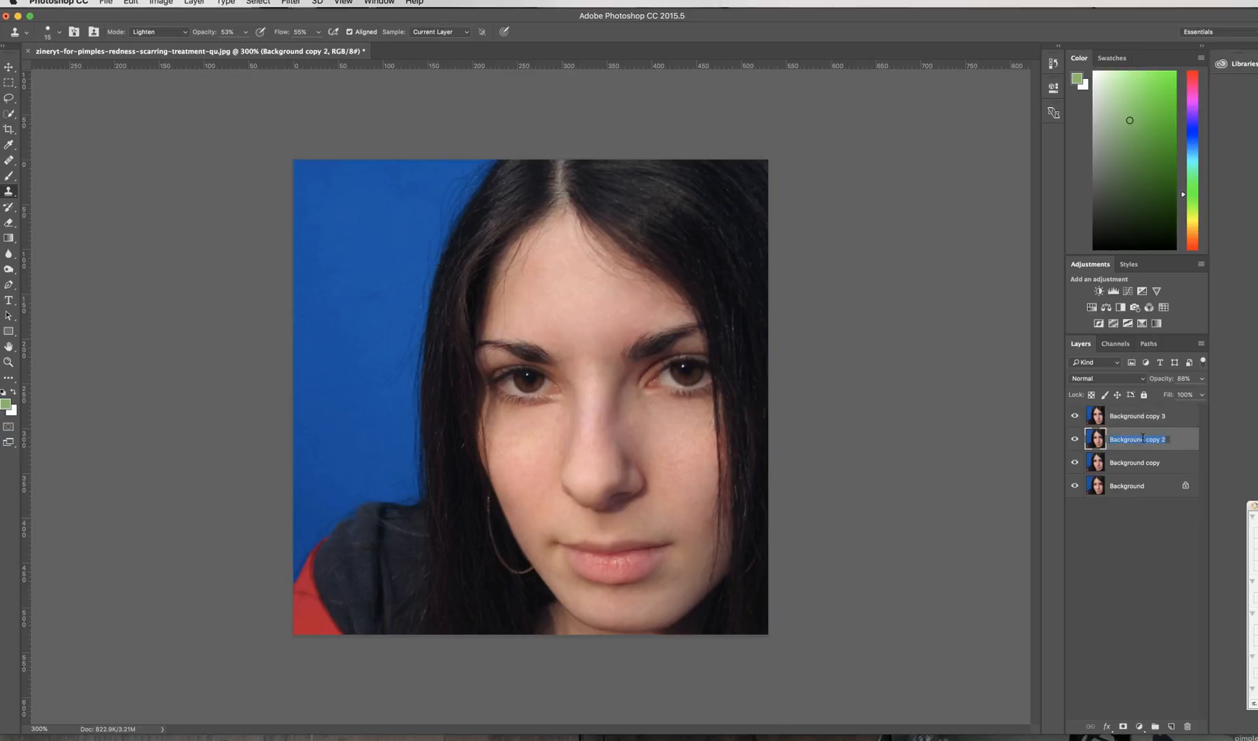
text(low)
key(Return)
double_click(1135, 416)
text(high)
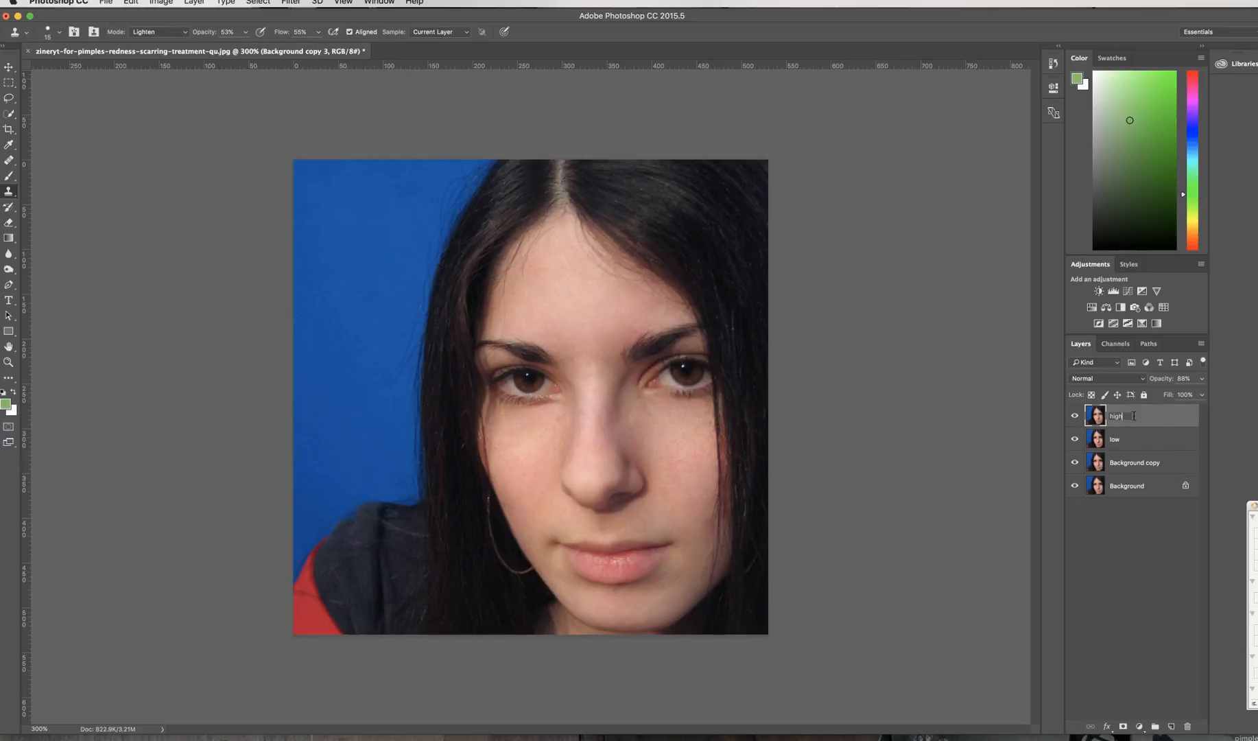
key(Return)
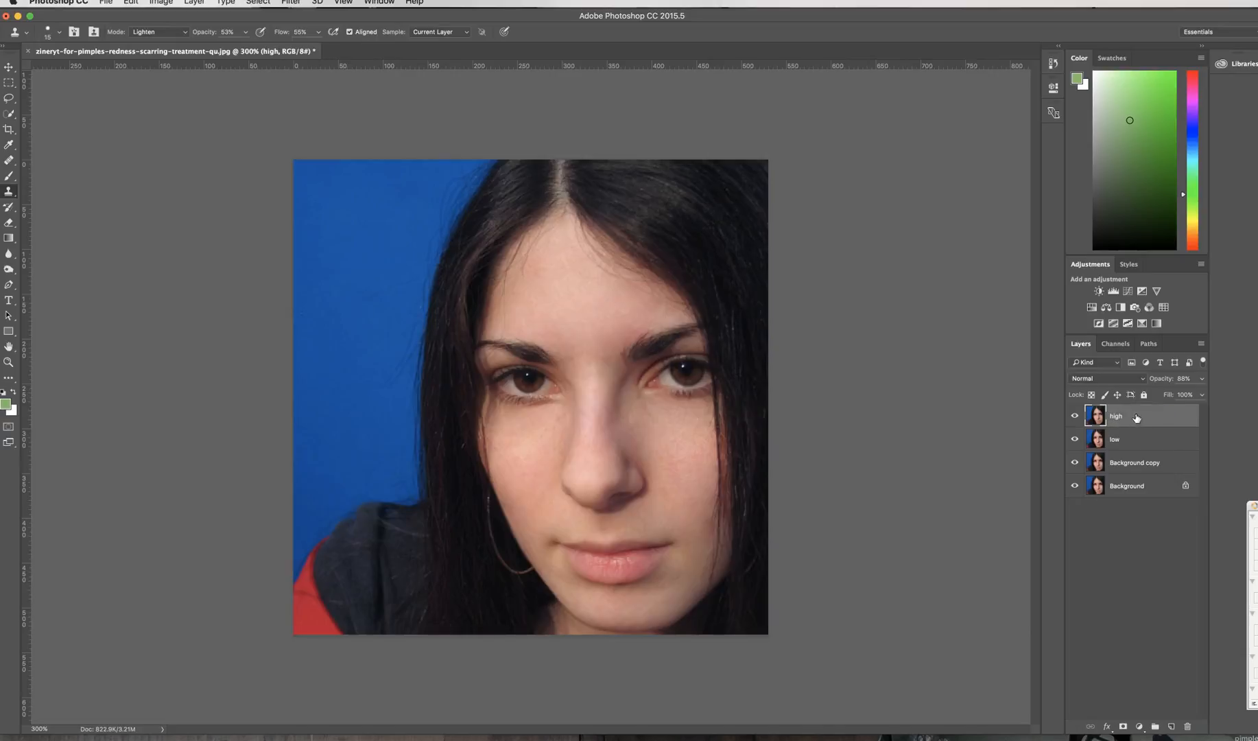
Group the low and high layers into a new group named frequency separation
click(1132, 439)
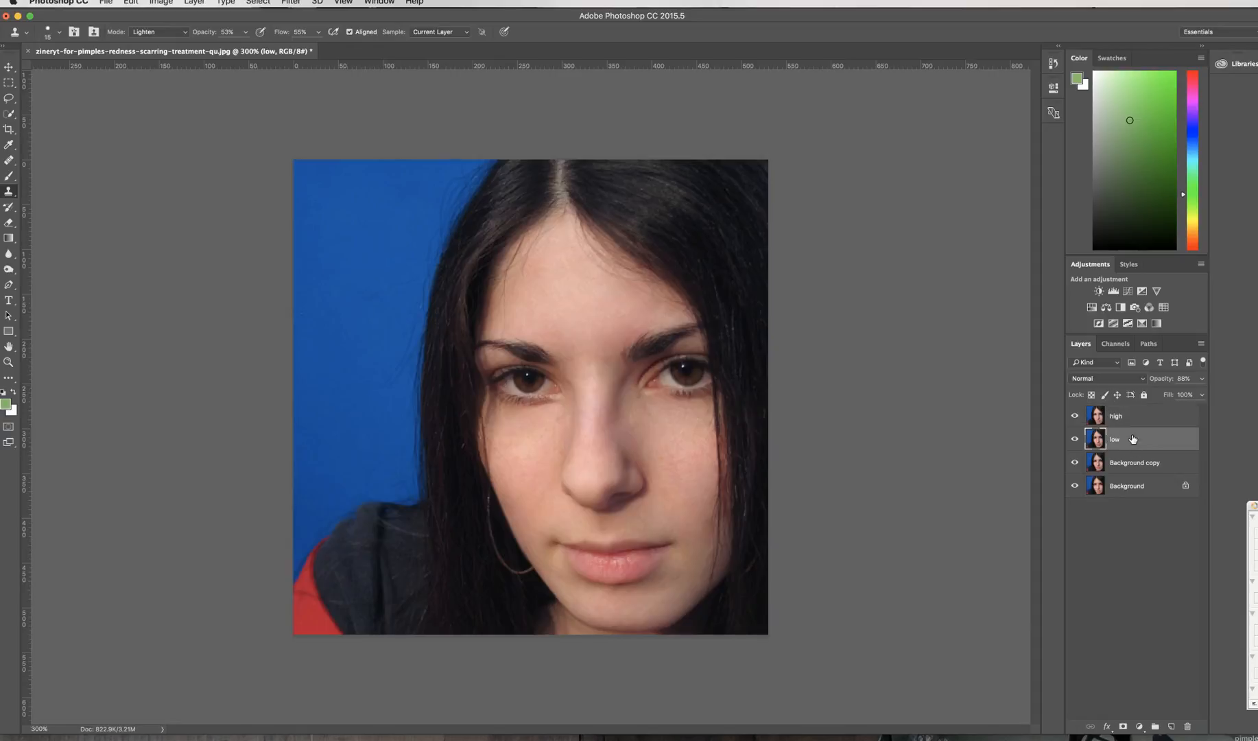
shift+click(1131, 418)
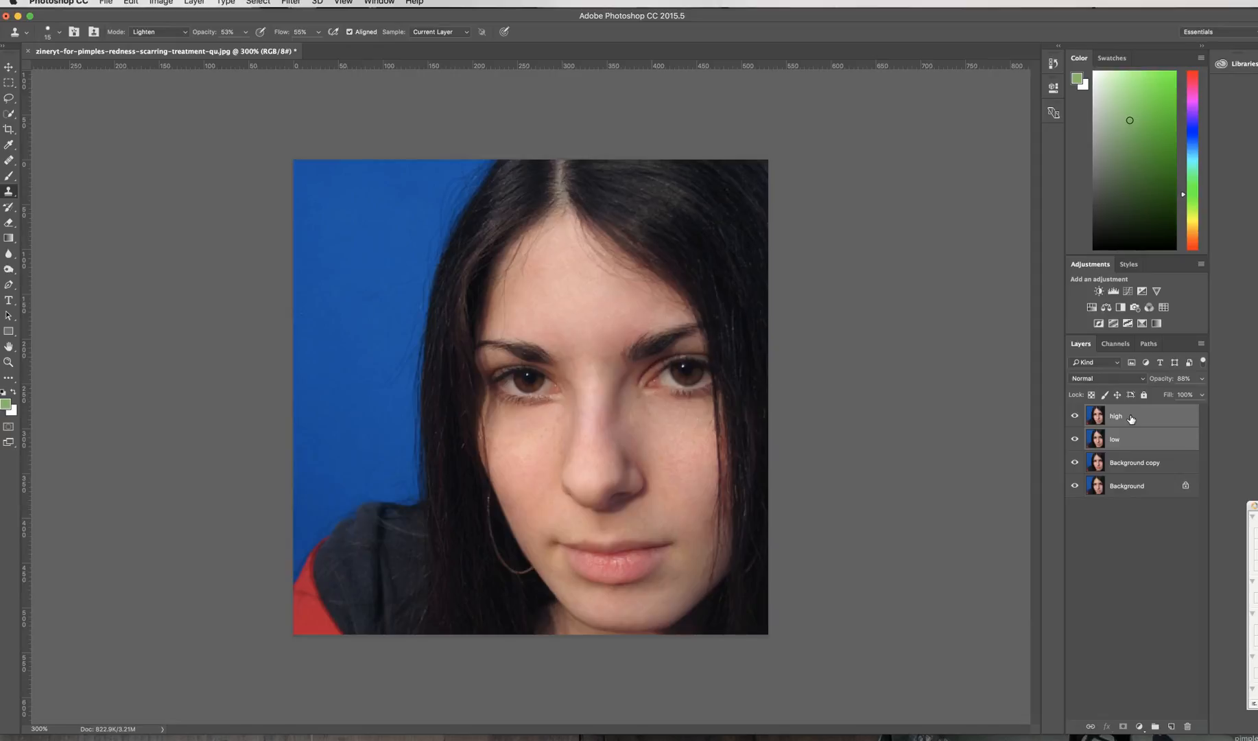
right_click(1131, 418)
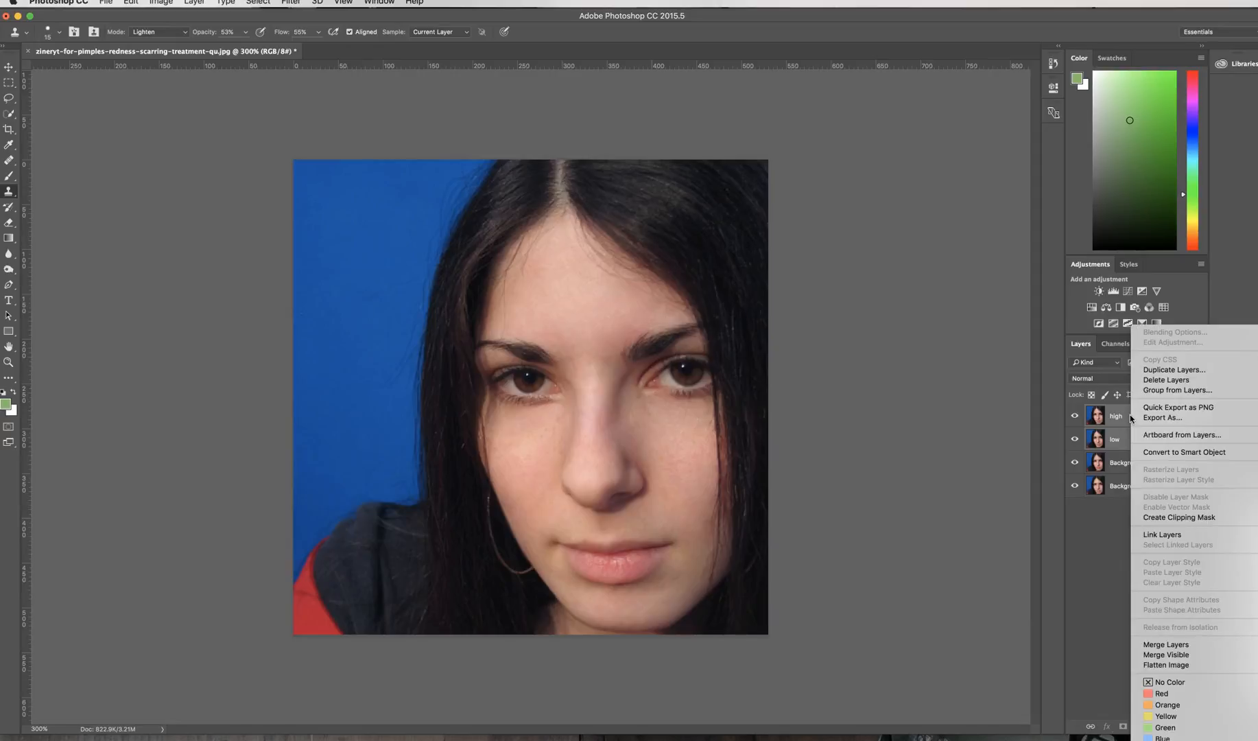
click(1160, 393)
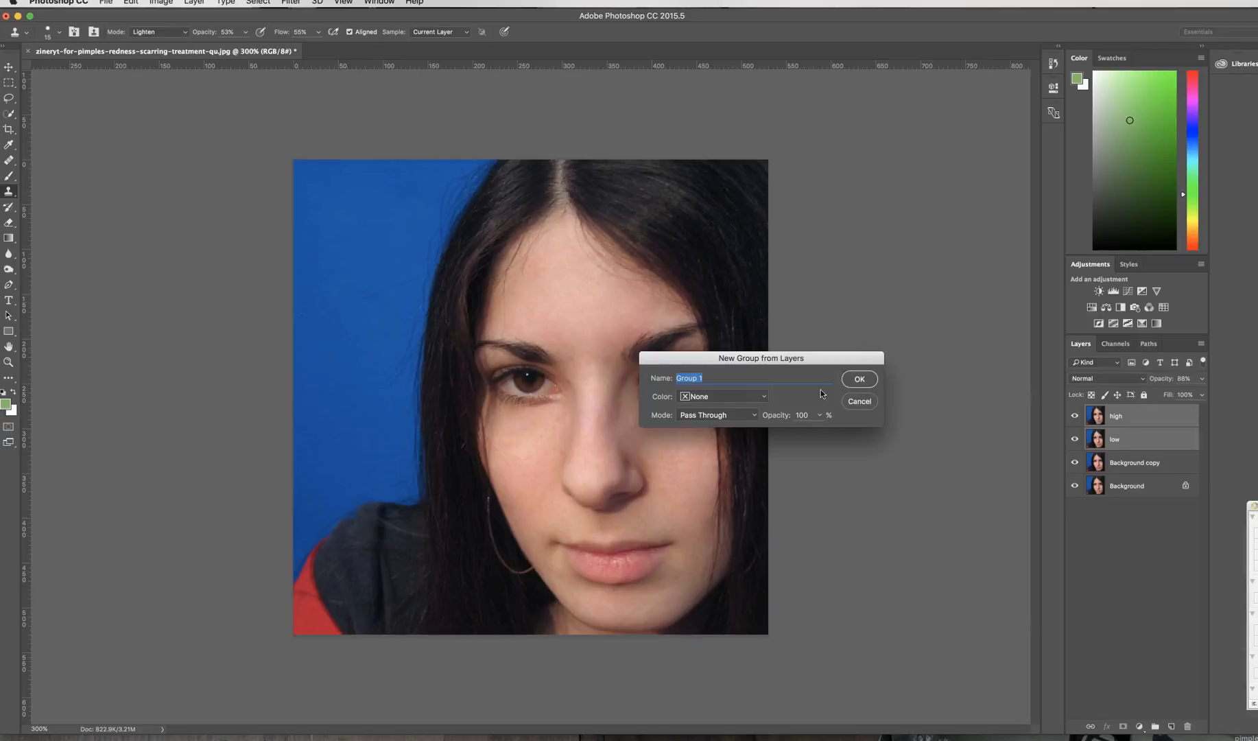
text(frequency separation)
click(869, 380)
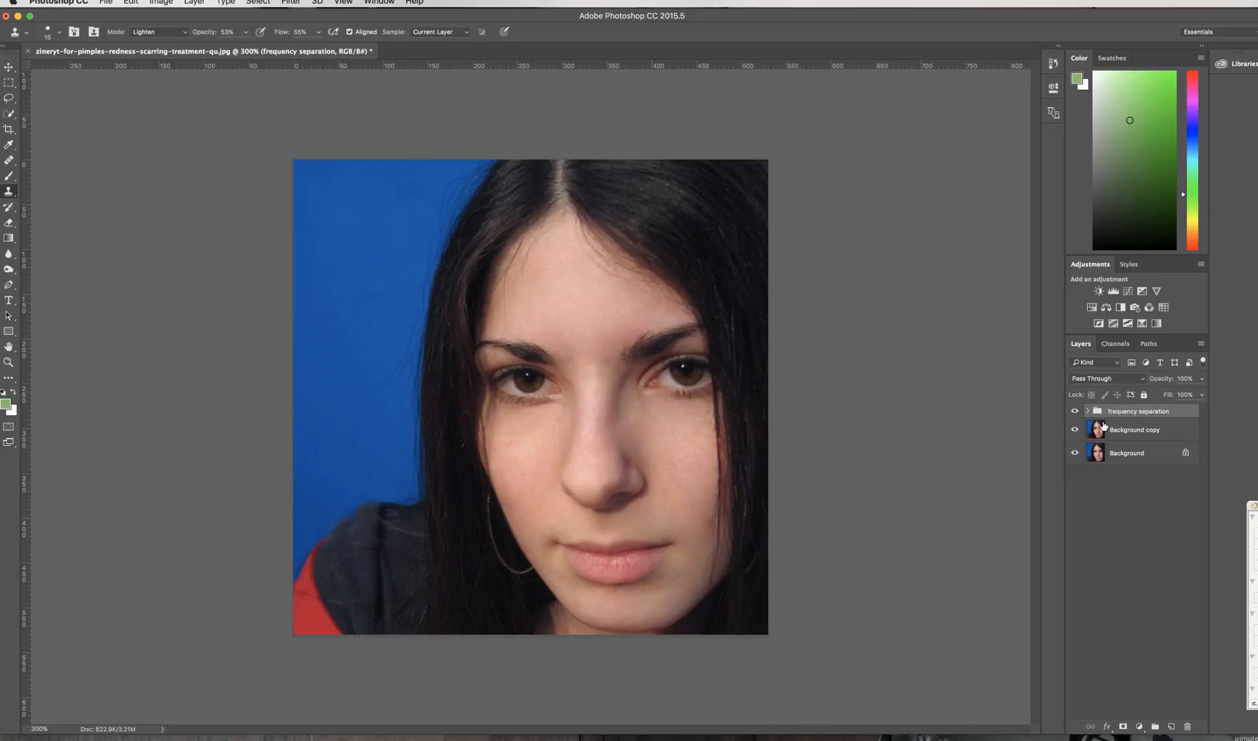
Expand the frequency separation group and select the low layer inside it
click(1089, 411)
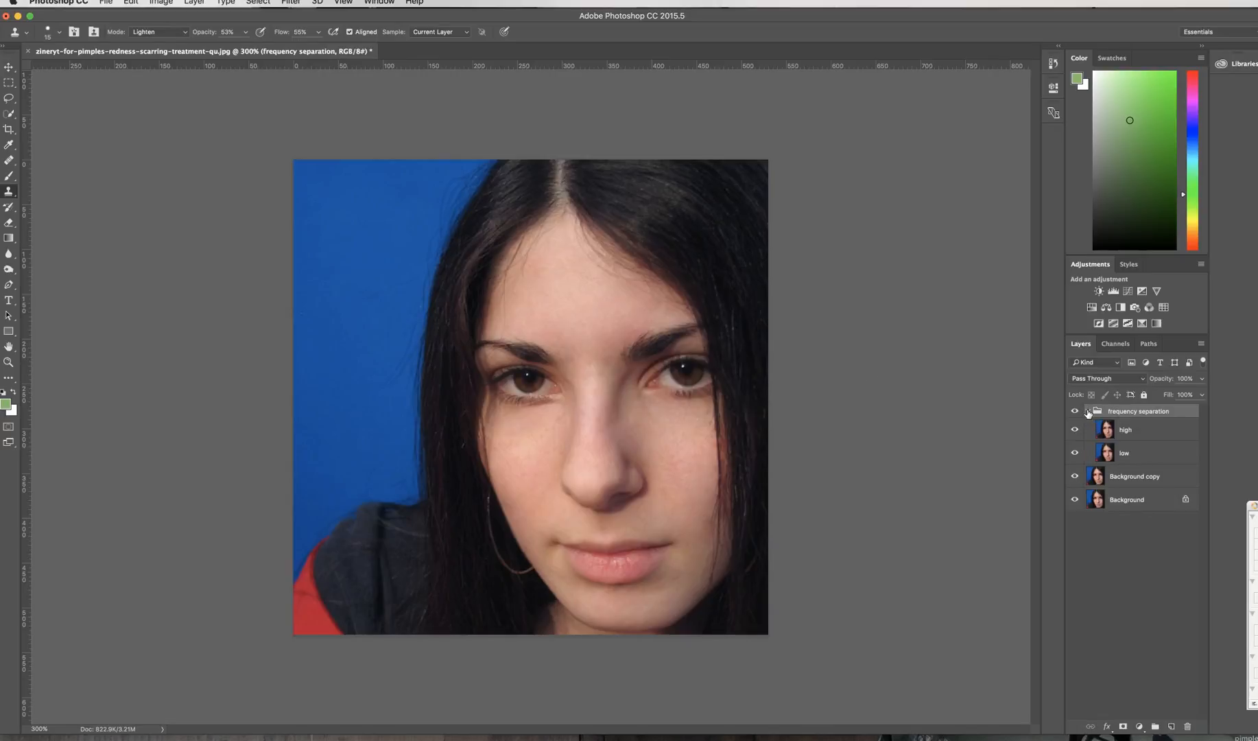
click(1087, 411)
click(1087, 411)
click(1149, 454)
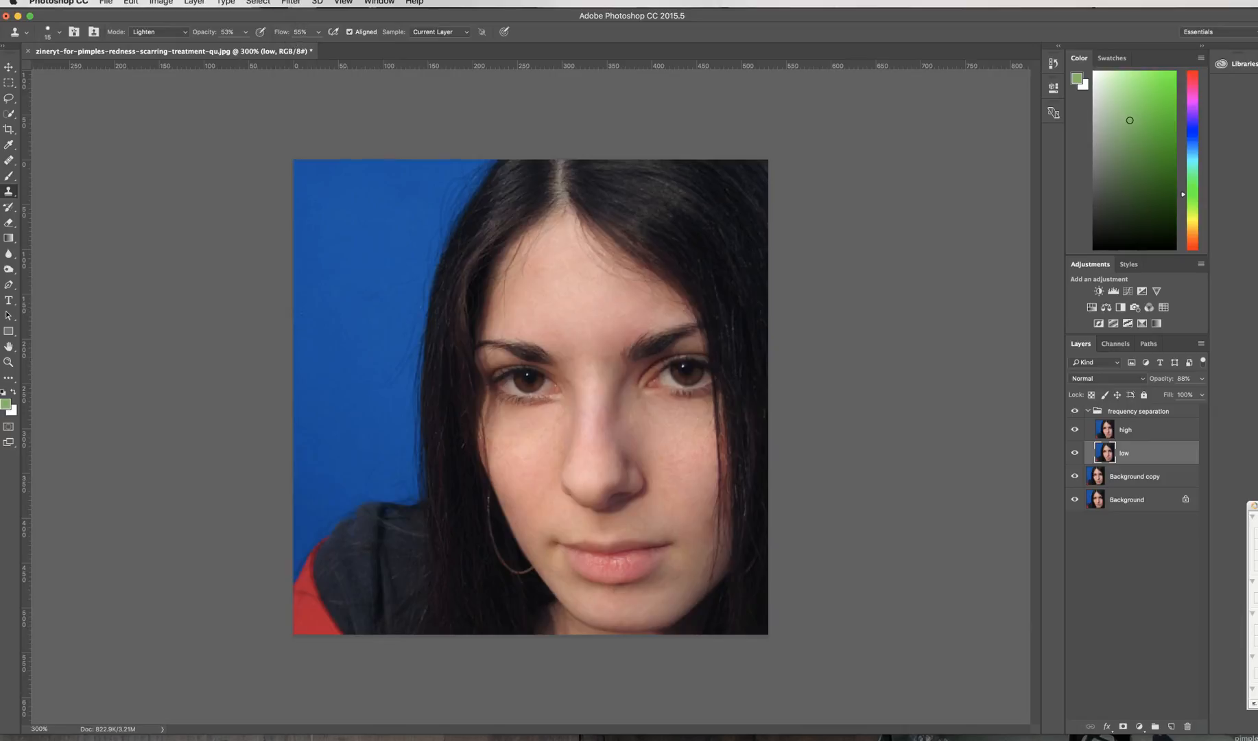
Apply the Dust & Scratches filter to the low layer with a radius of 9 pixels and threshold 0
click(291, 4)
mouse_move(325, 175)
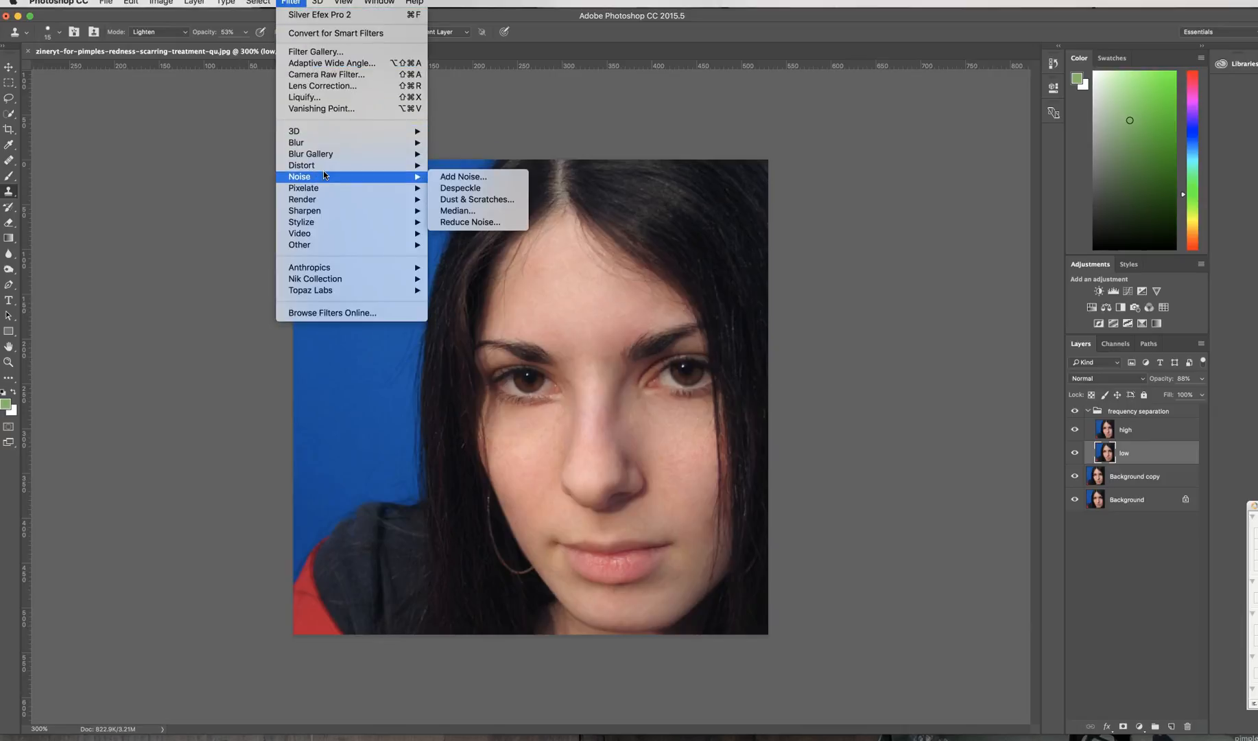
click(448, 200)
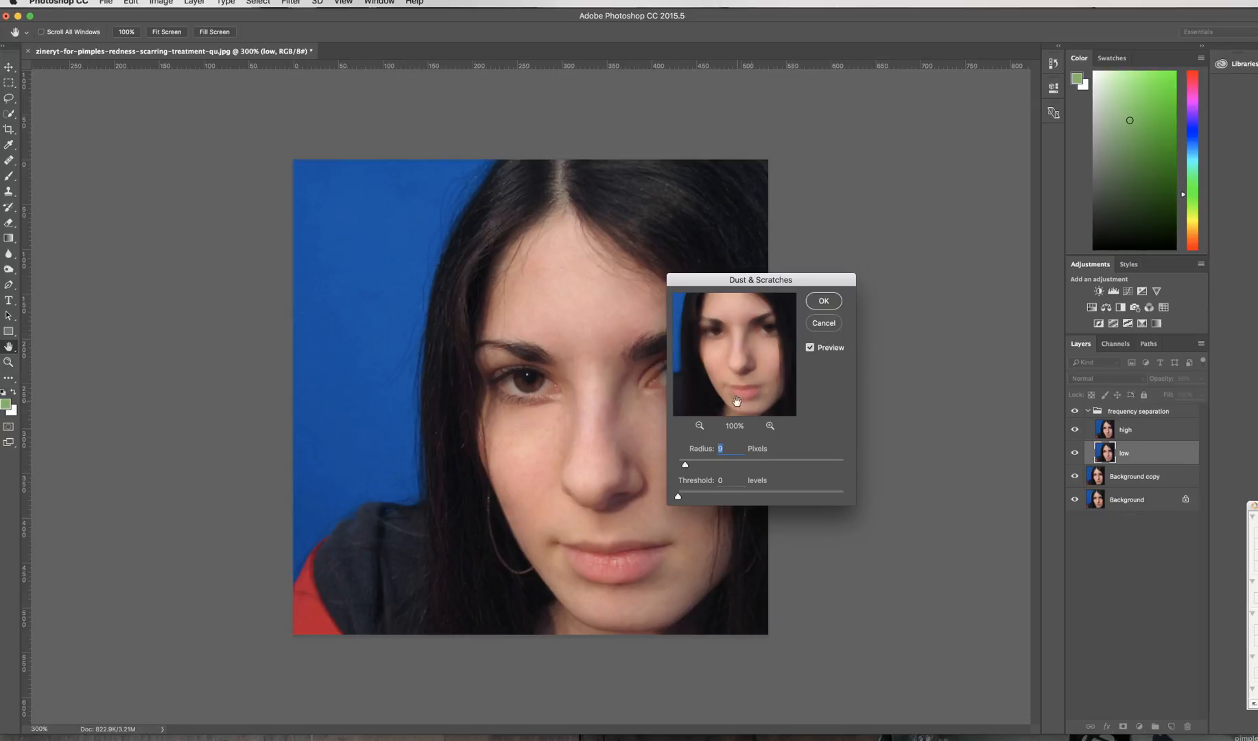
click(831, 307)
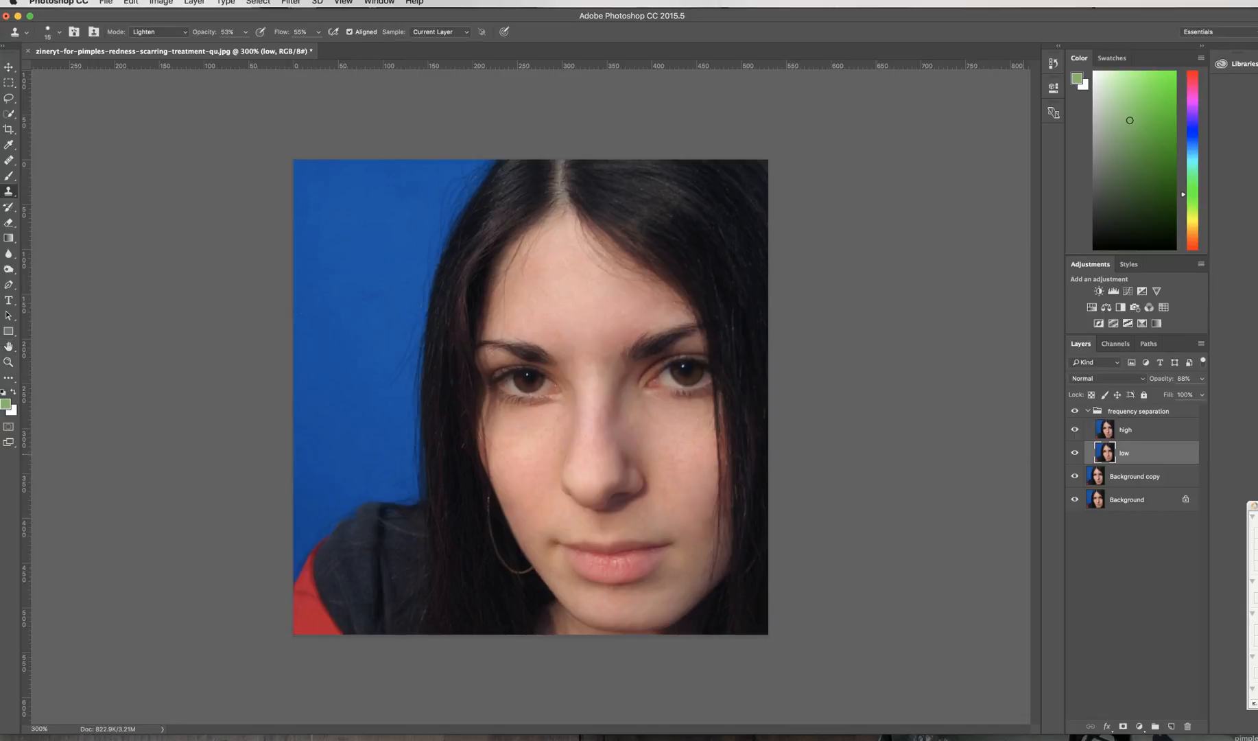
Apply the inverted low layer to the high layer using Add blending at scale 2, offset 0, and set the high layer to Linear Light
click(1135, 432)
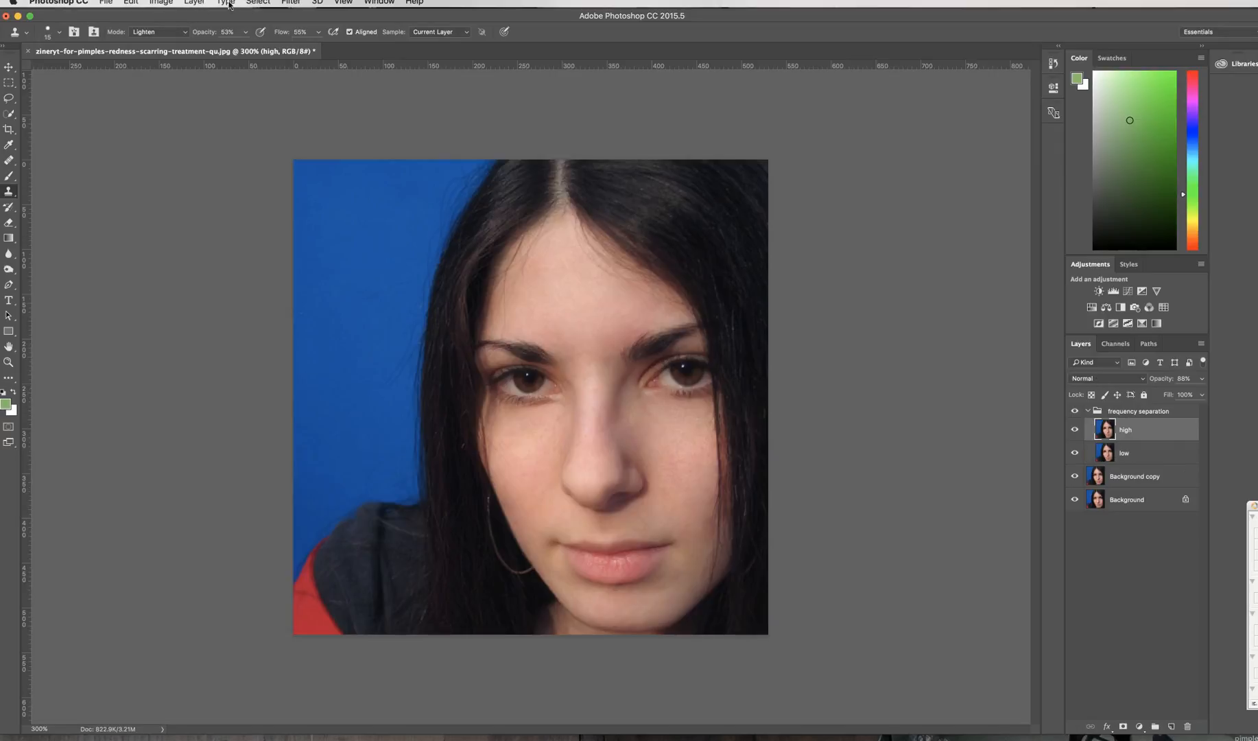
click(165, 3)
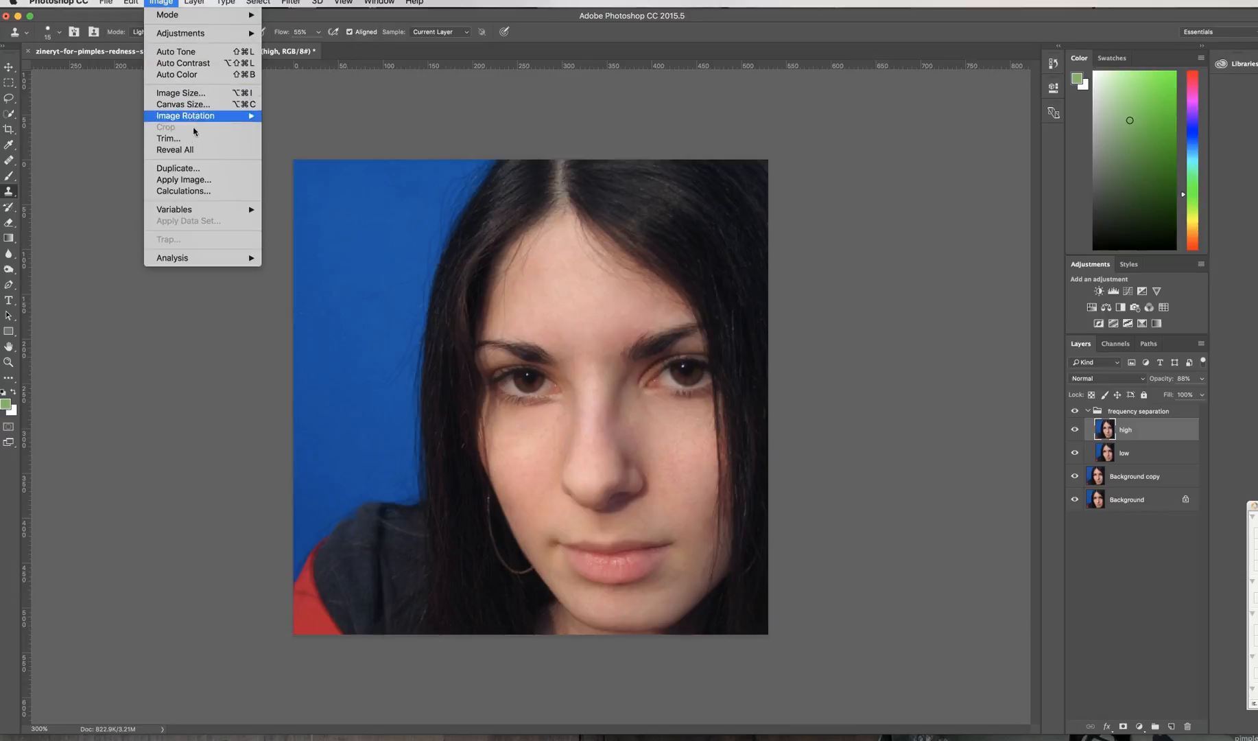
click(198, 180)
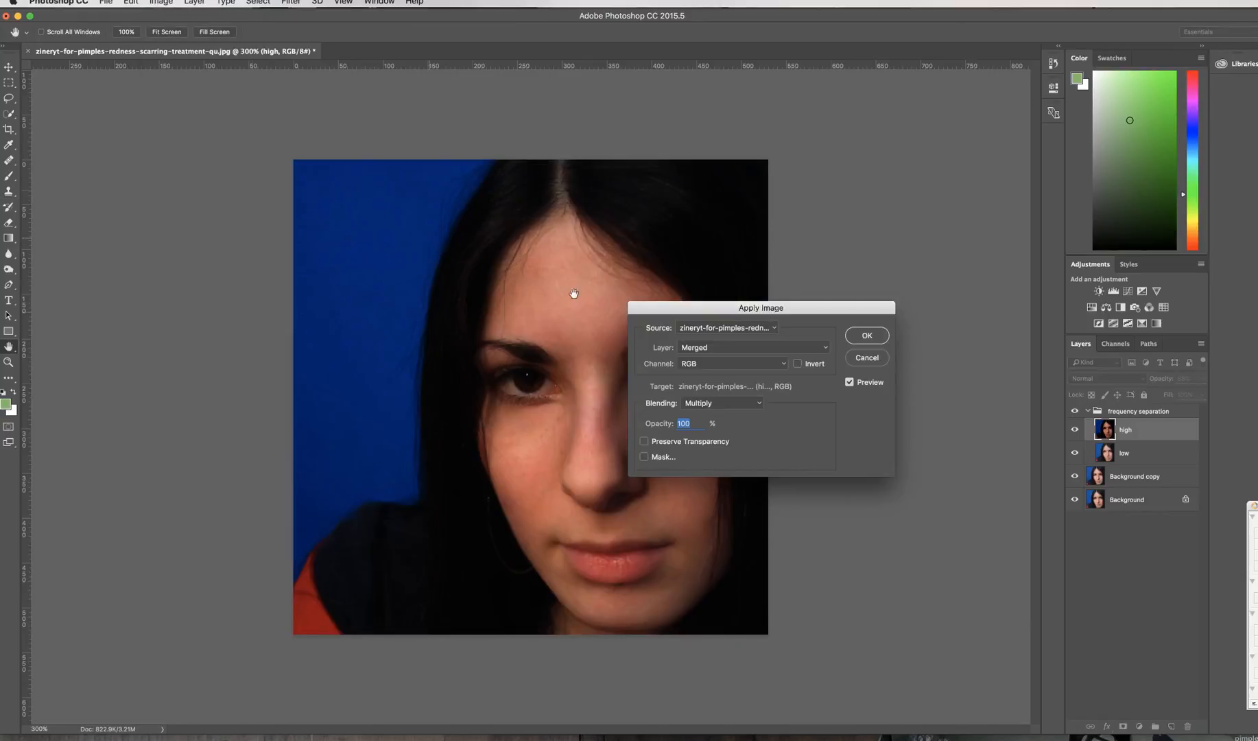
click(821, 351)
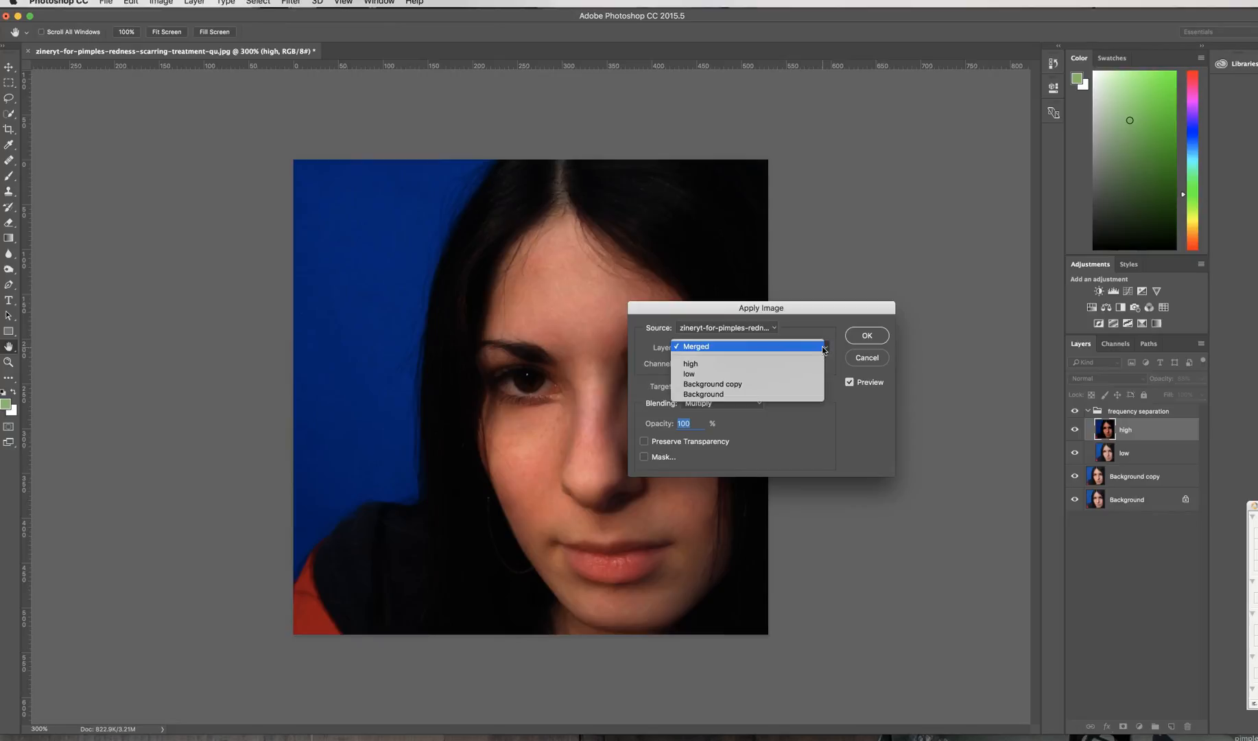
click(732, 374)
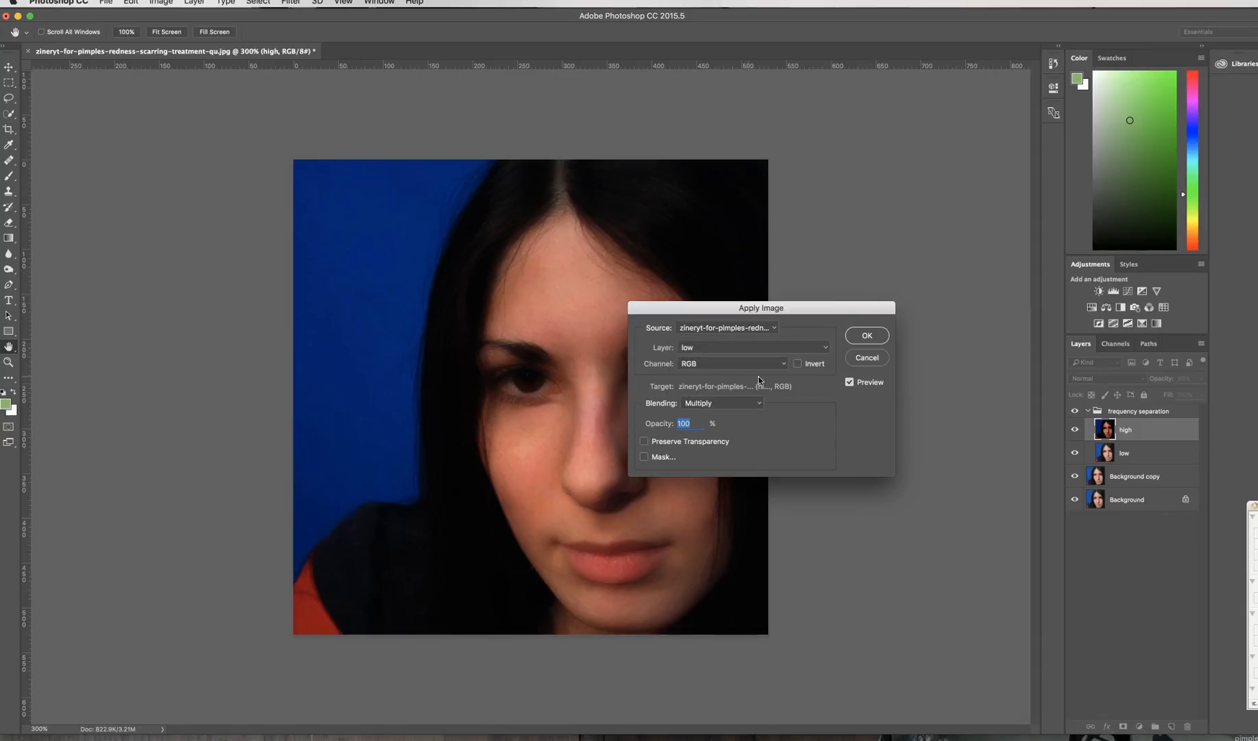
click(797, 363)
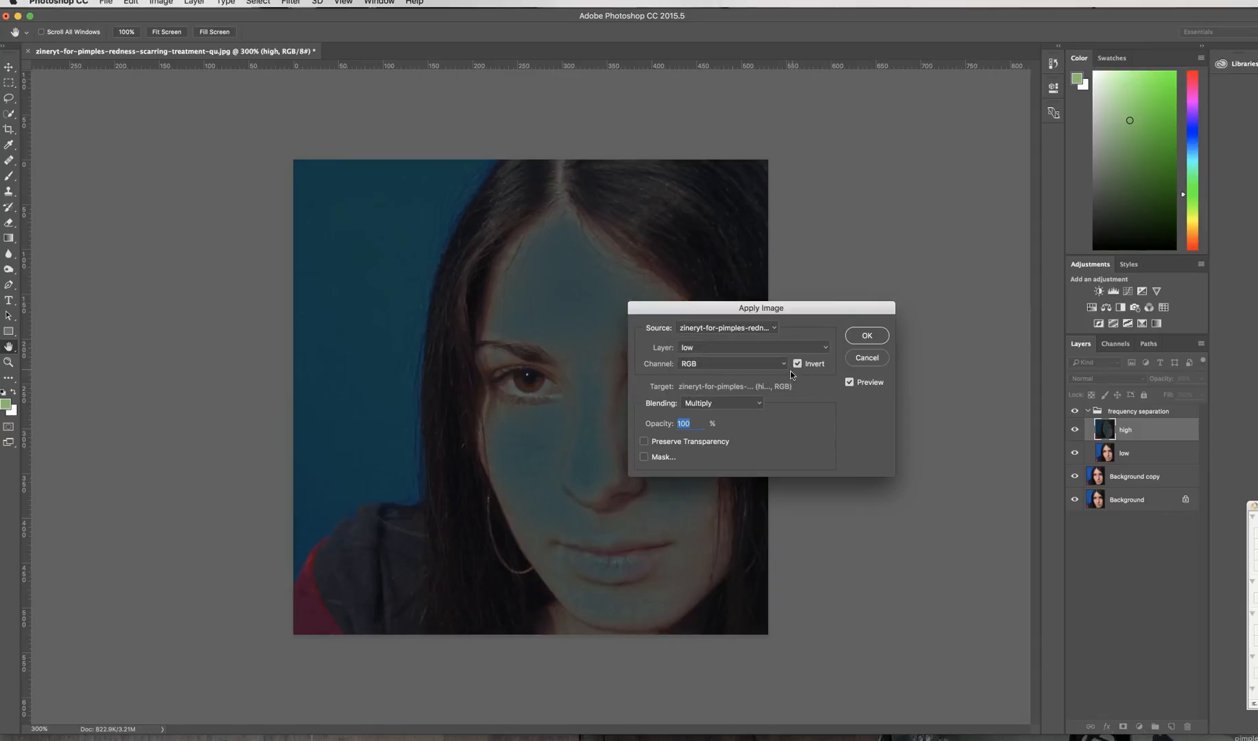
click(758, 405)
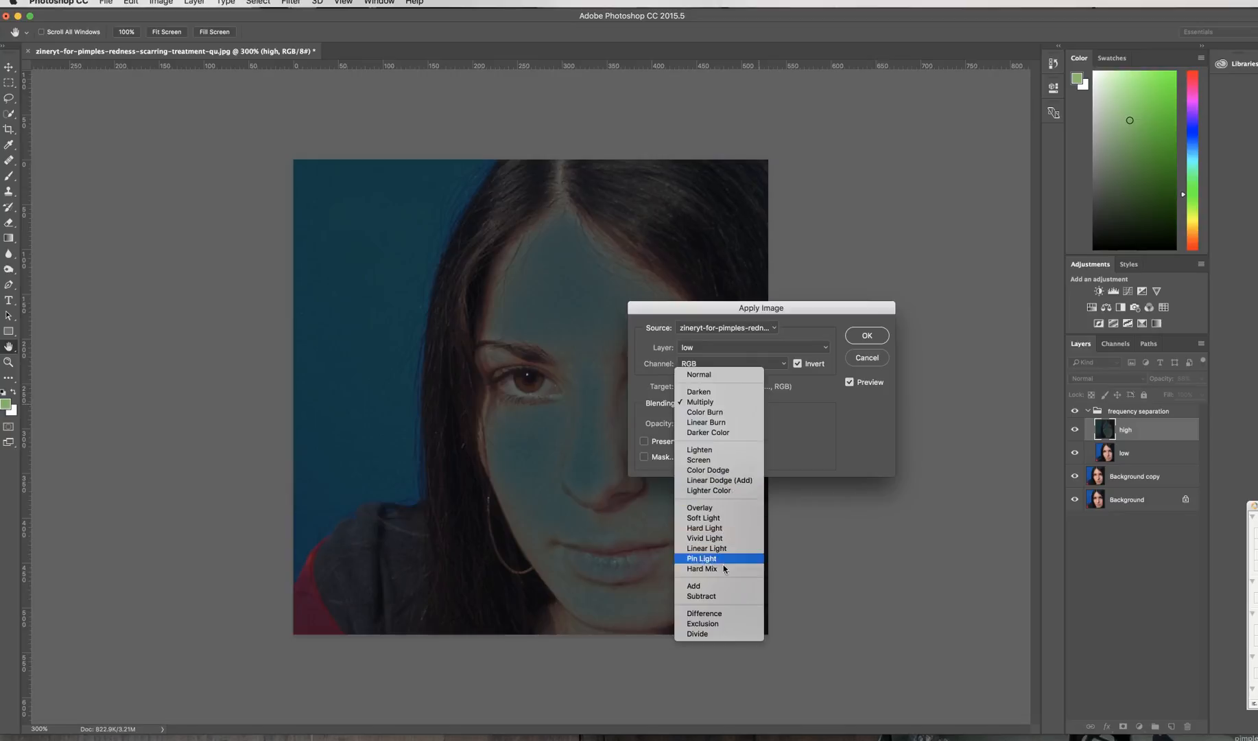
click(720, 586)
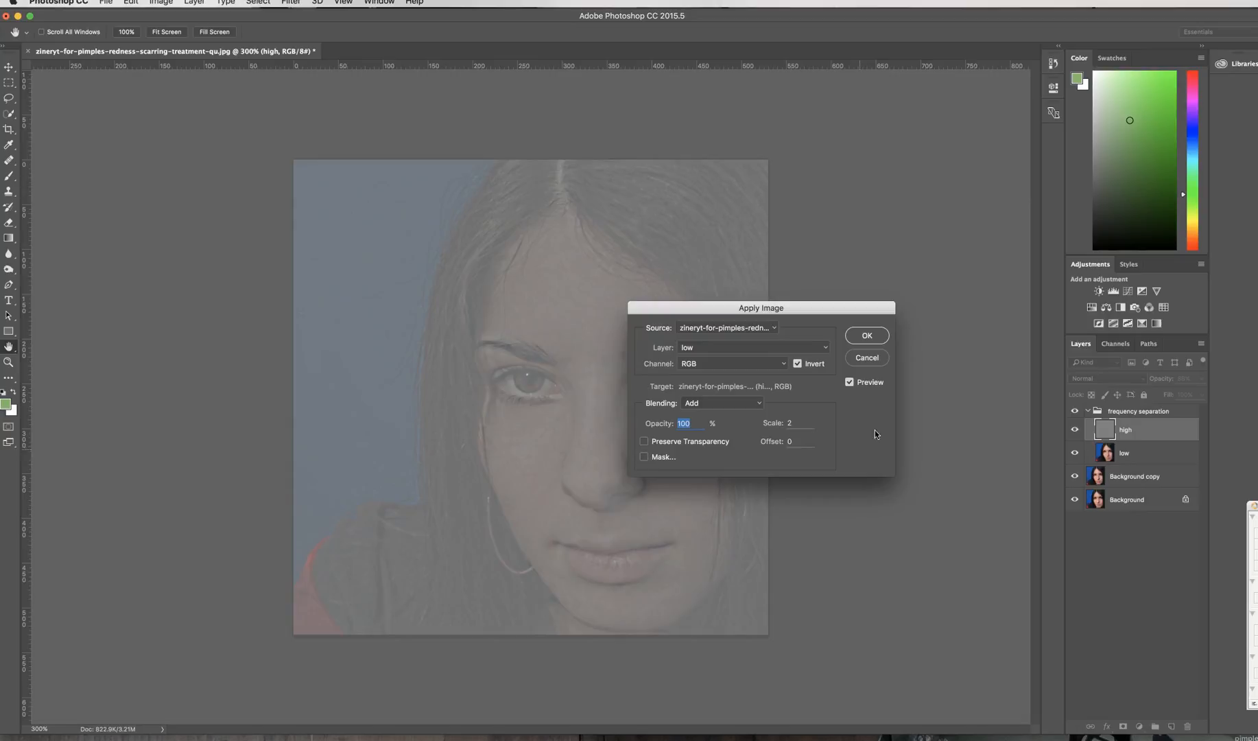
click(866, 336)
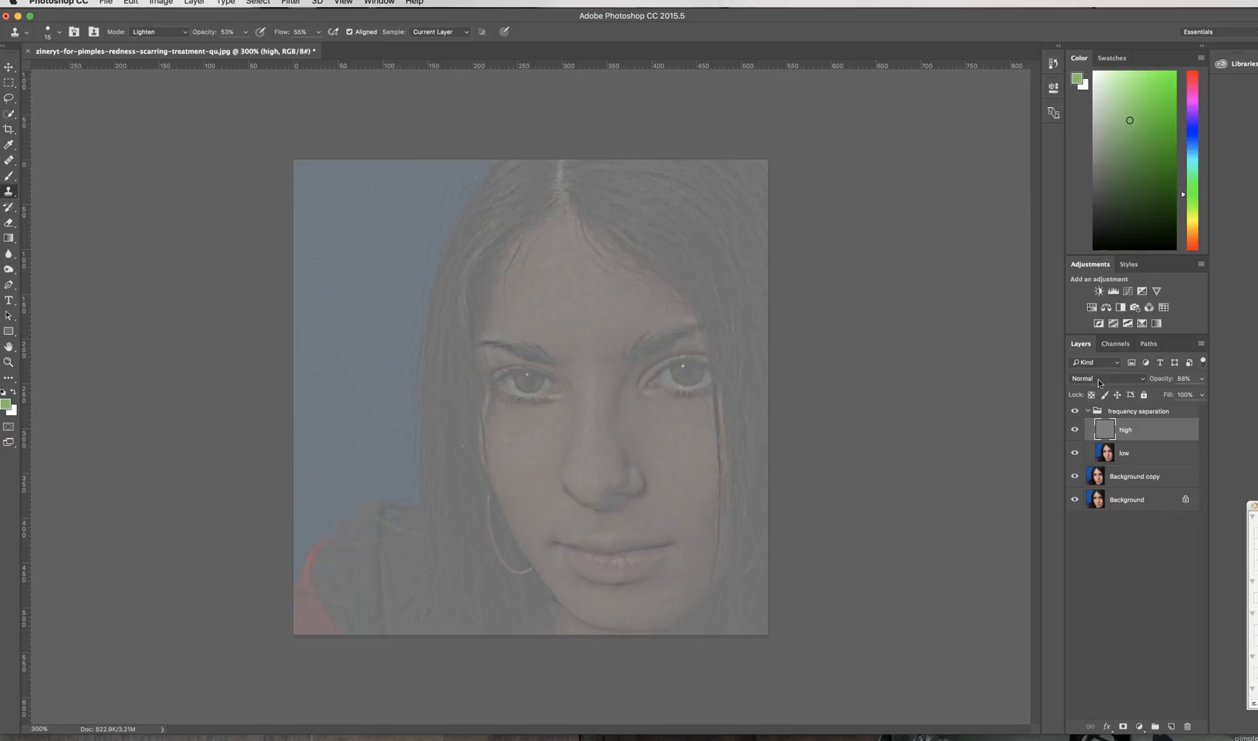
click(1142, 378)
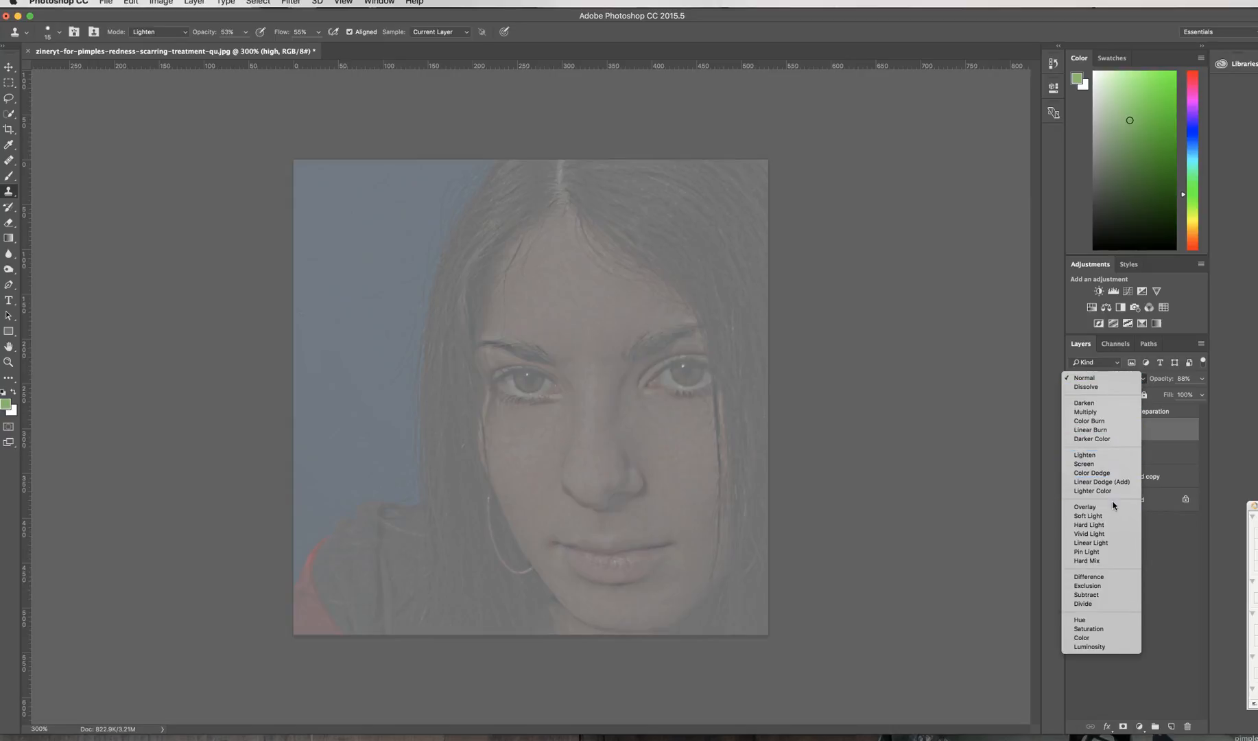
click(1119, 545)
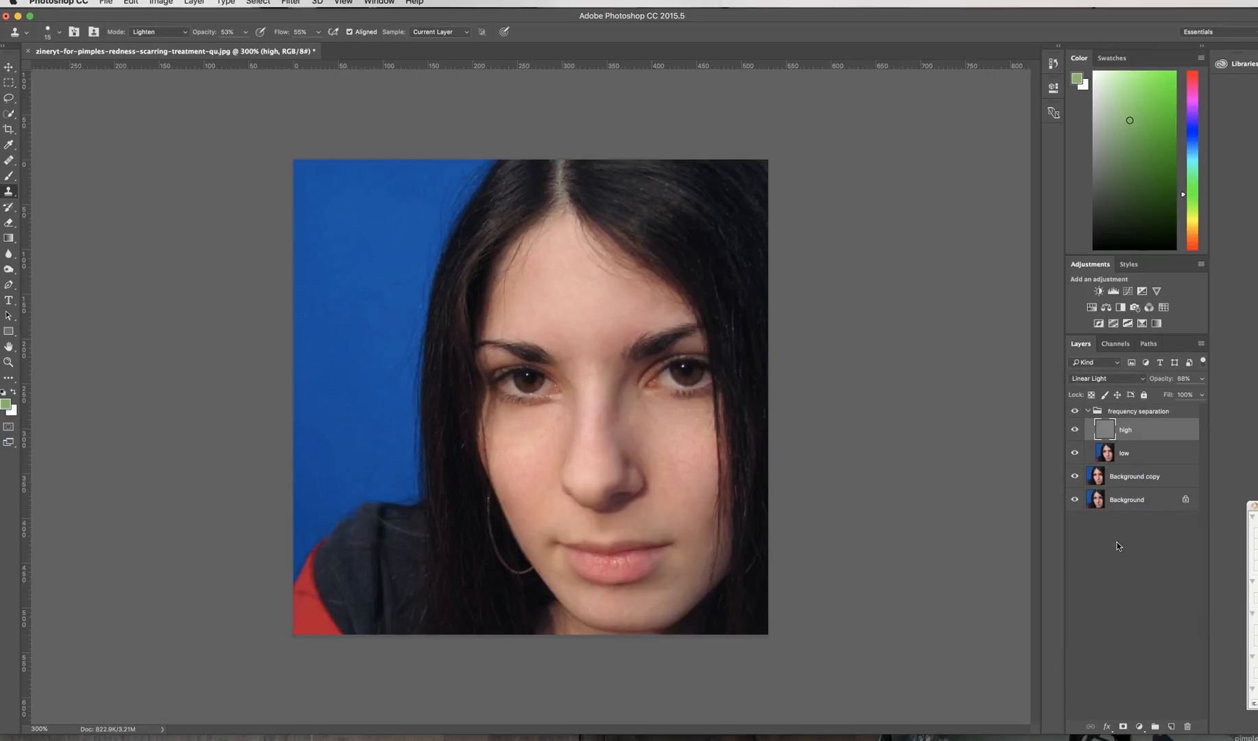
On the low layer, lasso the skin above the image-right eyebrow and apply a Gaussian Blur of about 8 pixels
click(1139, 454)
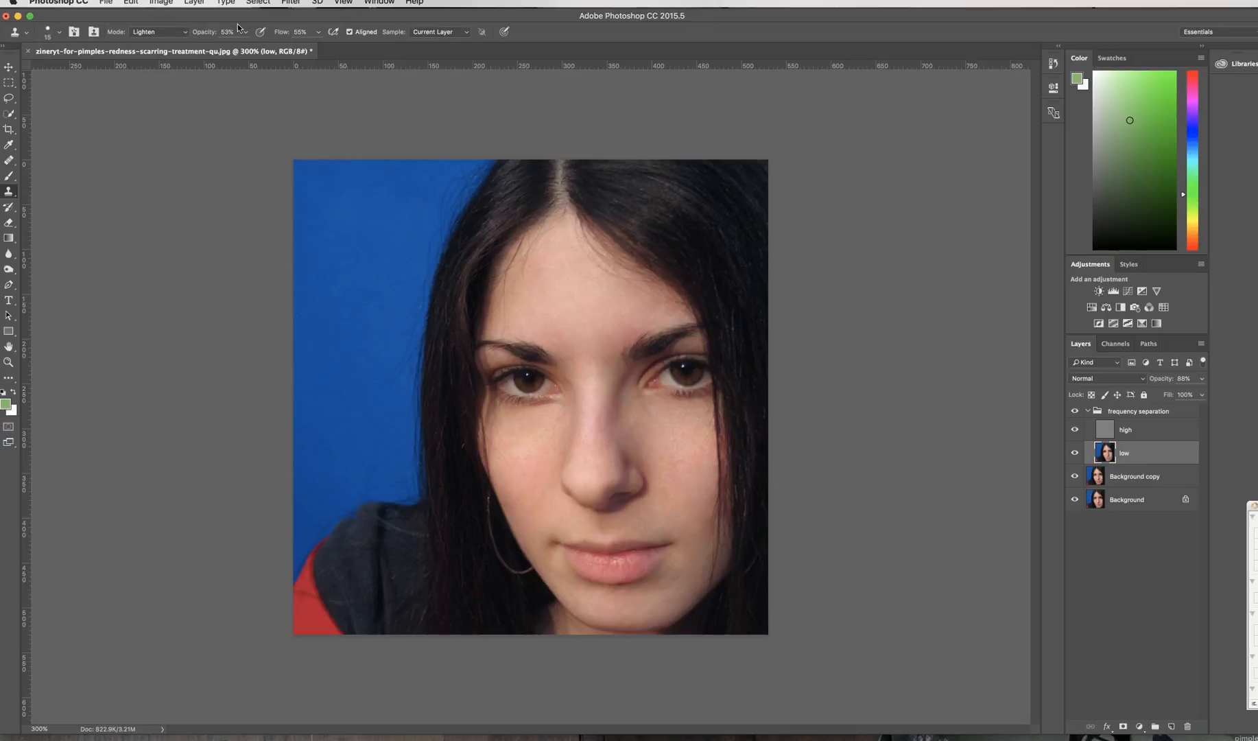
click(9, 99)
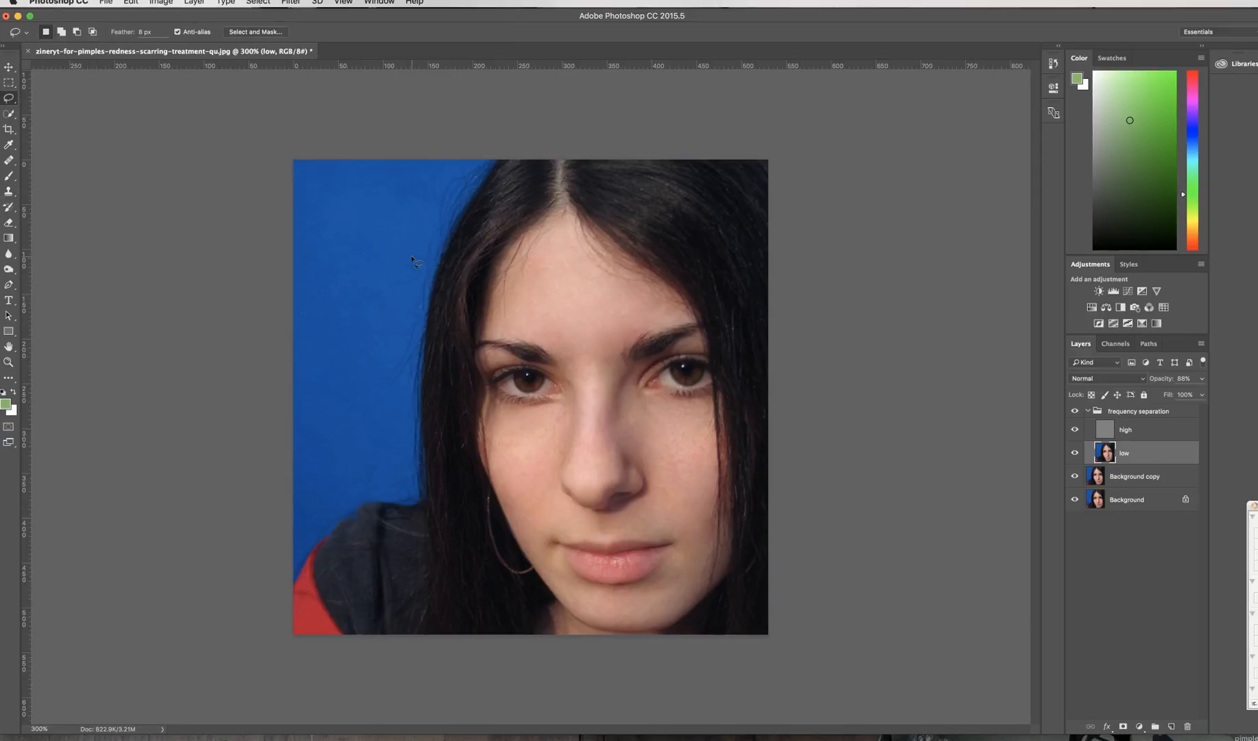
mouse_move(626, 315)
mouse_down()
mouse_move(598, 314)
mouse_move(605, 345)
mouse_move(649, 325)
mouse_move(643, 308)
mouse_move(612, 315)
mouse_move(623, 313)
mouse_up()
click(290, 2)
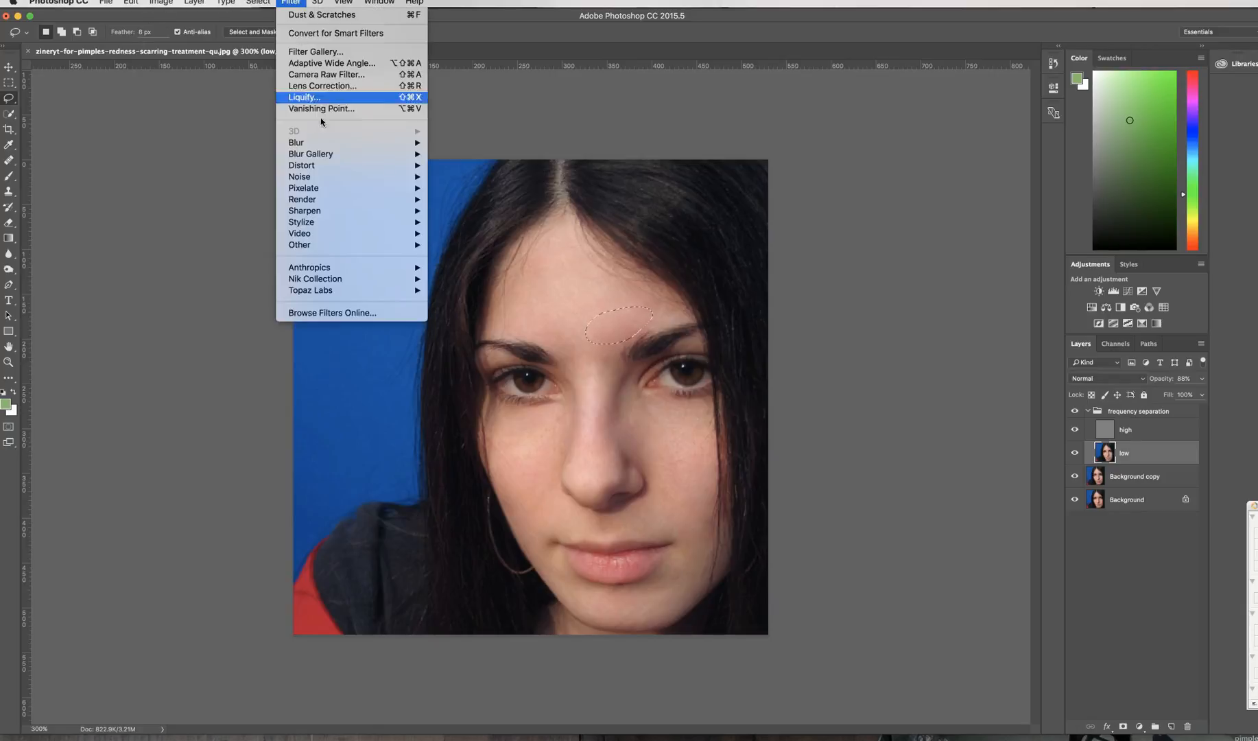
mouse_move(322, 143)
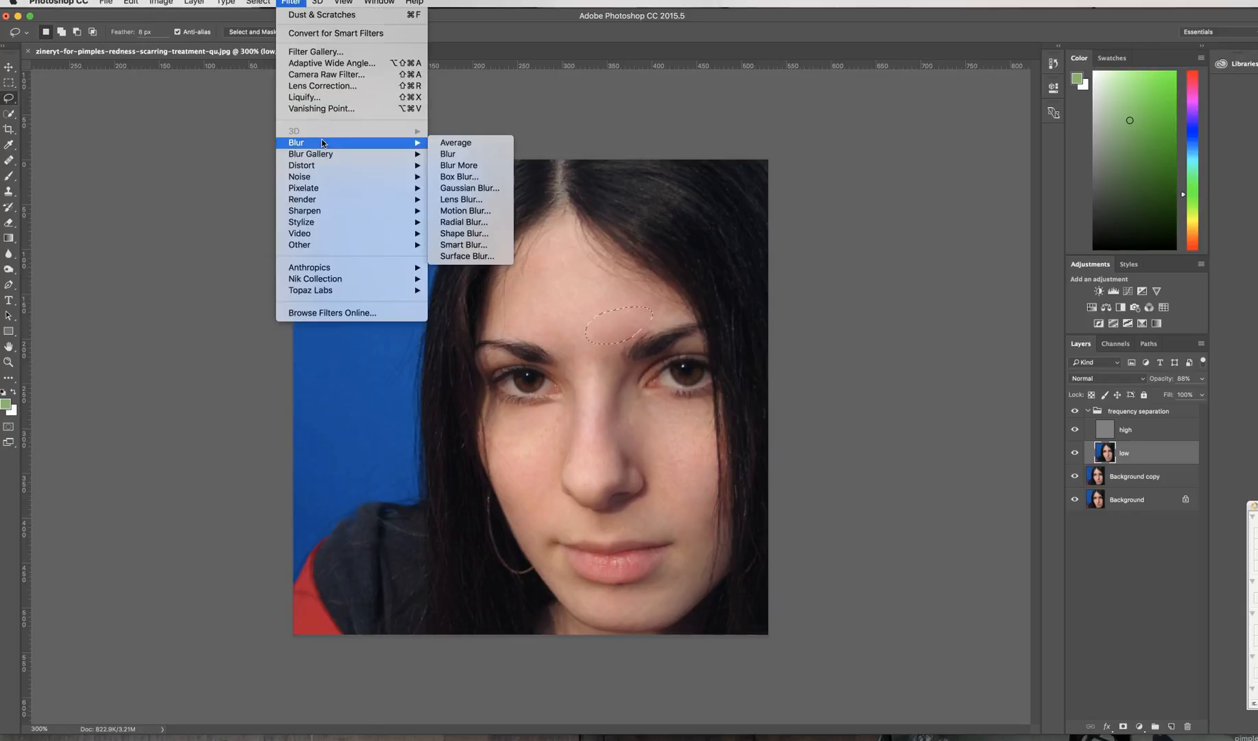
click(470, 190)
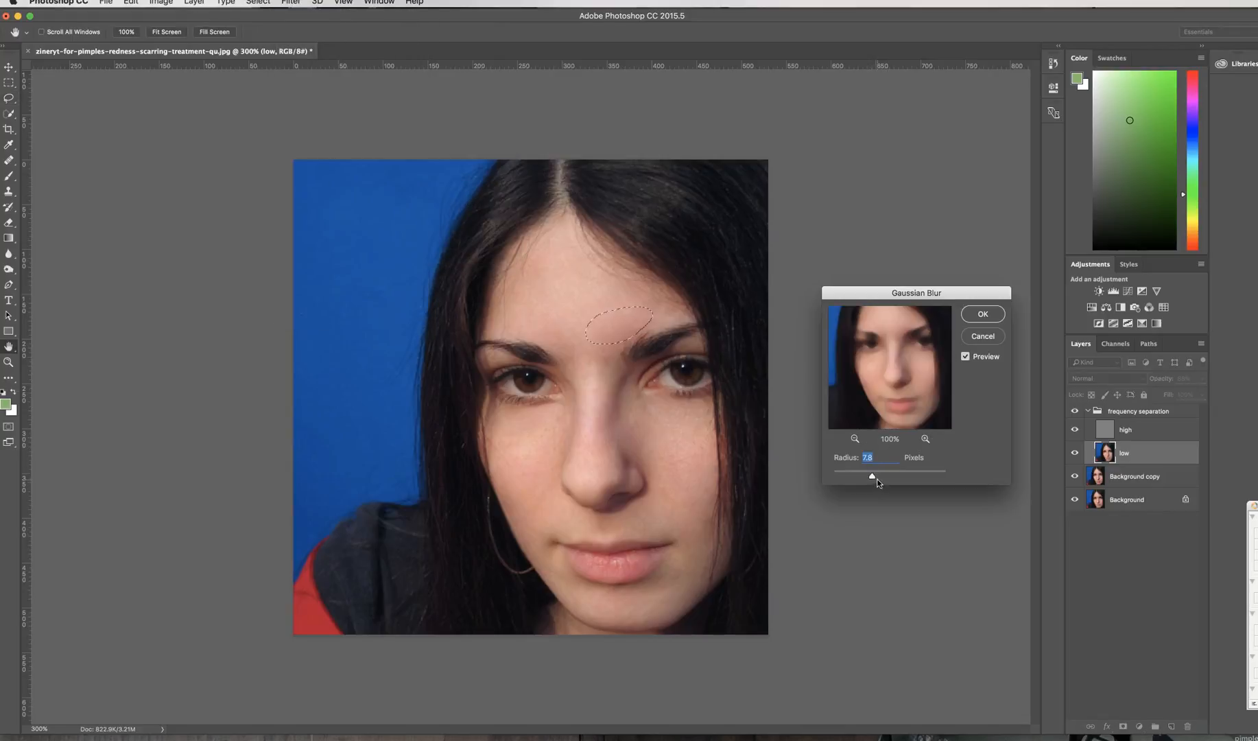
drag(872, 478, 874, 479)
drag(872, 477, 873, 477)
click(983, 316)
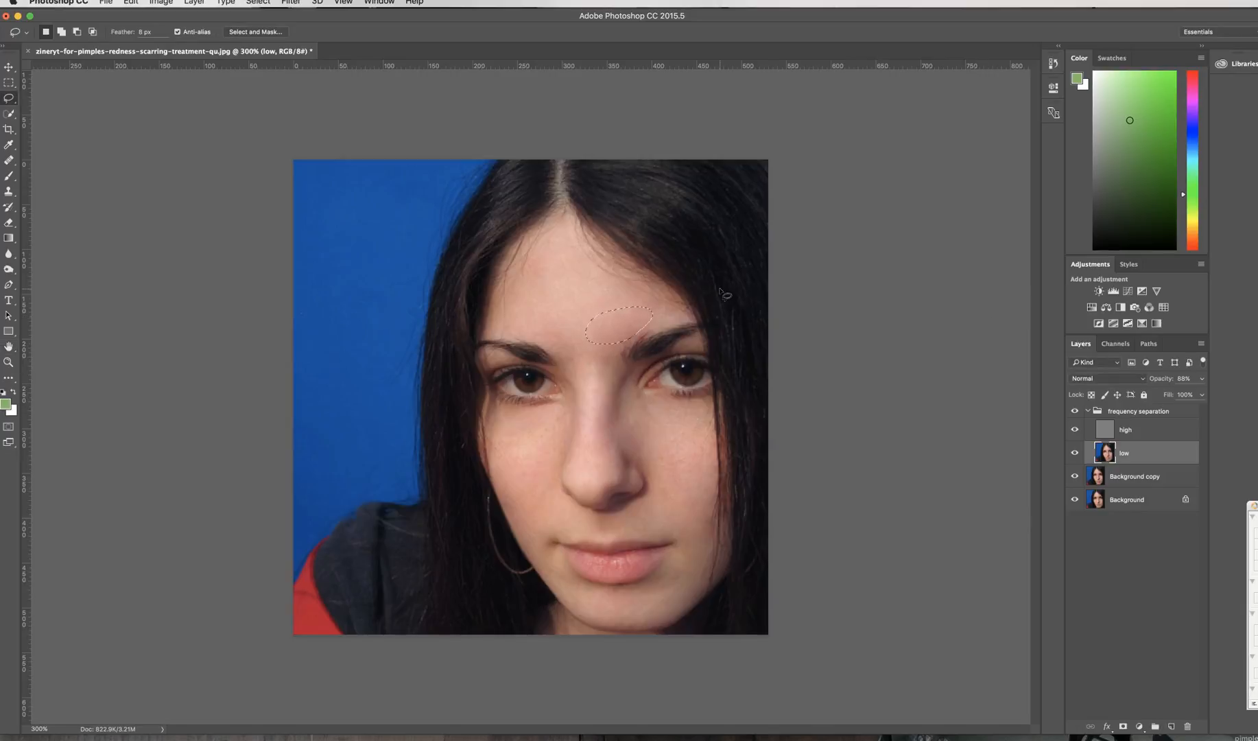
Lasso a small oval patch in the middle of the forehead and reapply the Gaussian Blur
click(576, 284)
mouse_move(584, 281)
mouse_down()
mouse_move(552, 291)
mouse_move(537, 317)
mouse_move(586, 315)
mouse_move(582, 283)
mouse_up()
click(291, 5)
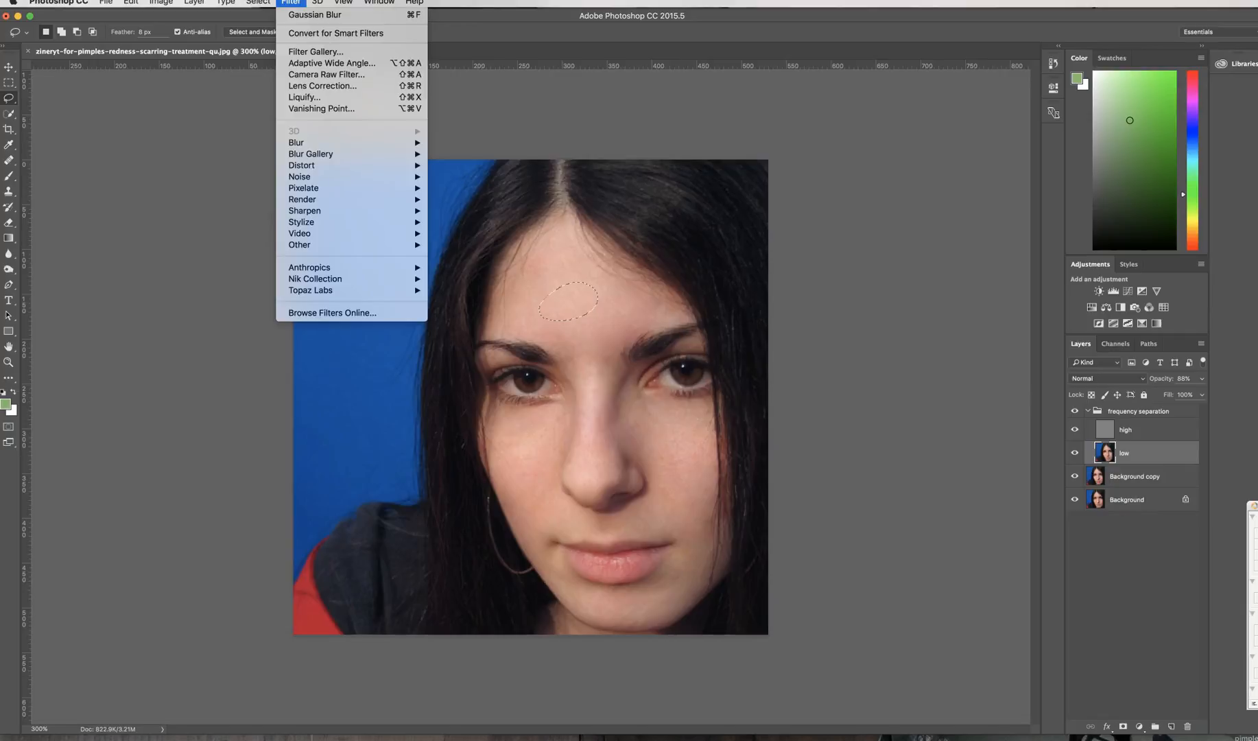
click(414, 16)
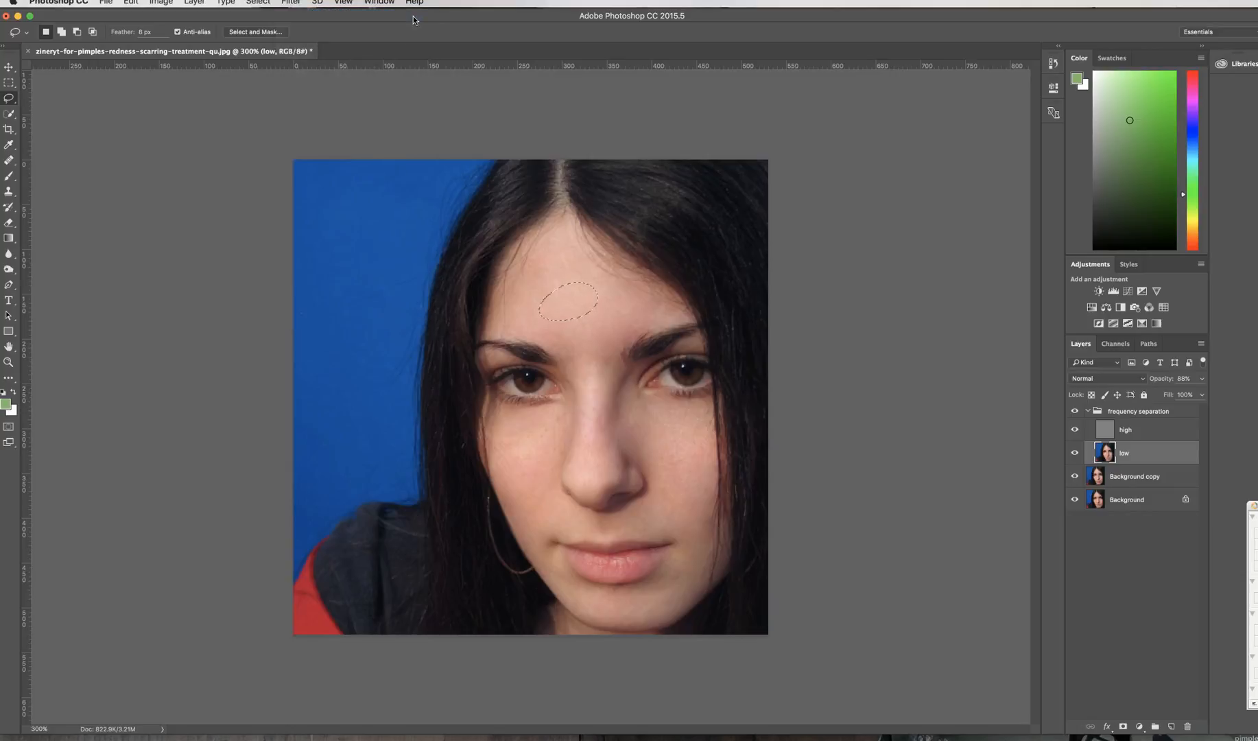
Lasso skin patches on the lower forehead and beside the nose, reapply the Gaussian Blur to them, and deselect
mouse_move(631, 305)
mouse_down()
mouse_move(601, 325)
mouse_move(671, 316)
mouse_move(619, 305)
mouse_up()
mouse_move(629, 420)
mouse_down()
mouse_move(592, 411)
mouse_move(620, 433)
mouse_move(632, 404)
mouse_move(620, 441)
mouse_move(651, 455)
mouse_move(659, 425)
mouse_move(644, 399)
mouse_move(635, 423)
mouse_move(672, 403)
mouse_move(600, 383)
mouse_move(611, 411)
mouse_move(634, 407)
mouse_move(631, 387)
mouse_move(599, 424)
mouse_move(645, 421)
mouse_up()
key(super+f)
key(super+f)
click(845, 260)
mouse_move(561, 421)
mouse_down()
mouse_move(577, 446)
mouse_move(568, 413)
mouse_move(500, 429)
mouse_move(551, 444)
mouse_move(544, 409)
mouse_move(529, 408)
mouse_move(557, 412)
mouse_up()
key(super+d)
Lasso patches on the image-left cheek and above the mouth corner, repeating the Gaussian Blur on each
mouse_move(522, 445)
mouse_down()
mouse_move(560, 447)
mouse_move(504, 425)
mouse_move(493, 460)
mouse_move(520, 426)
mouse_up()
key(super+f)
key(super+f)
mouse_move(549, 473)
mouse_down()
mouse_move(511, 472)
mouse_move(522, 507)
mouse_move(530, 469)
mouse_up()
key(super+f)
mouse_move(572, 516)
mouse_down()
mouse_move(522, 513)
mouse_move(550, 533)
mouse_move(571, 516)
mouse_up()
key(super+f)
Lasso patches beside the mouth and across the image-right cheek, and repeat the Gaussian Blur to smooth the tones
mouse_move(561, 563)
mouse_down()
mouse_move(555, 533)
mouse_move(544, 566)
mouse_move(559, 561)
mouse_up()
mouse_move(677, 486)
mouse_down()
mouse_move(649, 504)
mouse_move(701, 508)
mouse_move(677, 485)
mouse_up()
mouse_move(672, 440)
mouse_down()
mouse_move(652, 463)
mouse_move(698, 467)
mouse_move(671, 439)
mouse_up()
mouse_move(691, 512)
mouse_down()
mouse_move(685, 464)
mouse_move(651, 508)
mouse_move(701, 514)
mouse_move(680, 486)
mouse_up()
mouse_move(642, 414)
mouse_down()
mouse_move(612, 460)
mouse_move(661, 447)
mouse_move(641, 419)
mouse_up()
key(super+f)
Smooth remaining patches on the forehead, between the brows and on the cheek with lasso selections and repeated Gaussian Blur, and clear the selection
mouse_move(558, 237)
mouse_down()
mouse_move(533, 285)
mouse_move(570, 261)
mouse_move(561, 238)
mouse_move(552, 302)
mouse_move(607, 325)
mouse_move(576, 273)
mouse_up()
key(super+f)
key(super+f)
mouse_move(602, 320)
mouse_down()
mouse_move(599, 350)
mouse_move(651, 321)
mouse_move(616, 301)
mouse_move(594, 340)
mouse_move(633, 397)
mouse_move(628, 370)
mouse_up()
key(super+f)
key(super+f)
mouse_move(641, 315)
mouse_down()
mouse_move(612, 336)
mouse_move(640, 306)
mouse_move(651, 328)
mouse_up()
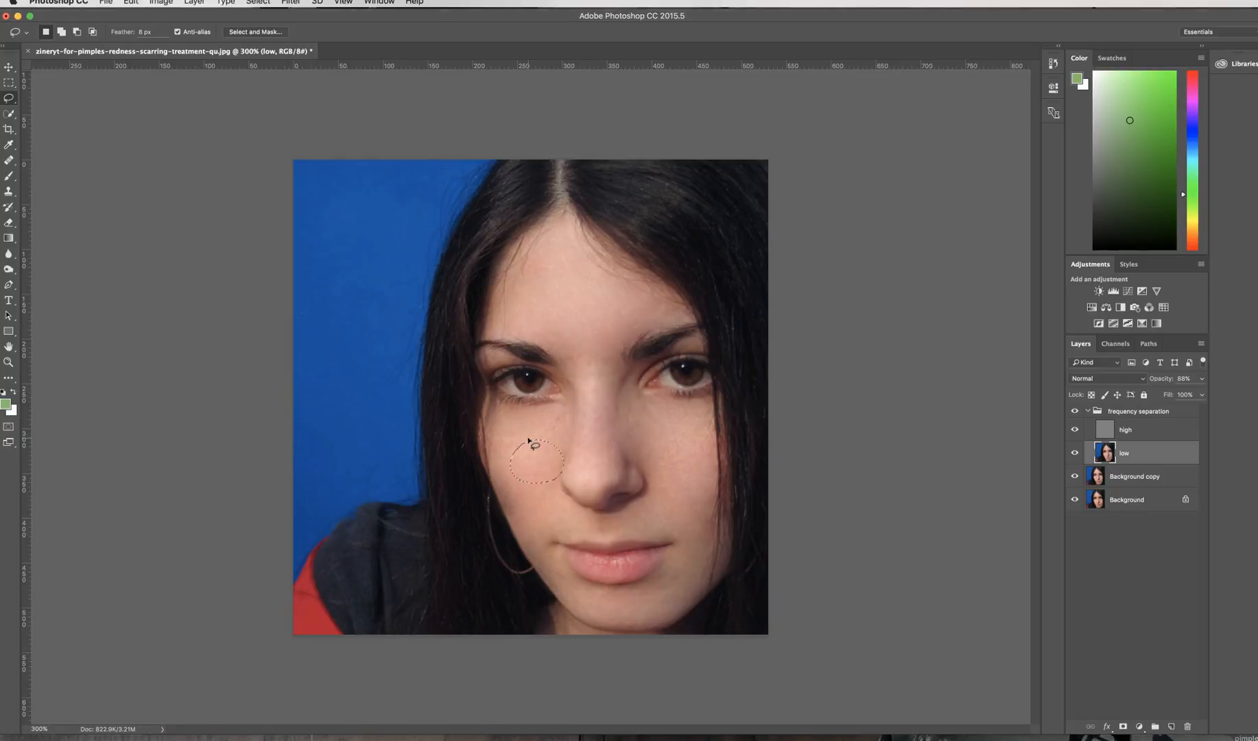
key(super+f)
mouse_move(567, 405)
mouse_down()
mouse_move(527, 405)
mouse_move(530, 418)
mouse_move(570, 399)
mouse_up()
key(super+f)
key(super+d)
Collapse the frequency separation group and toggle its visibility to compare the skin before and after smoothing
click(1087, 410)
click(1075, 411)
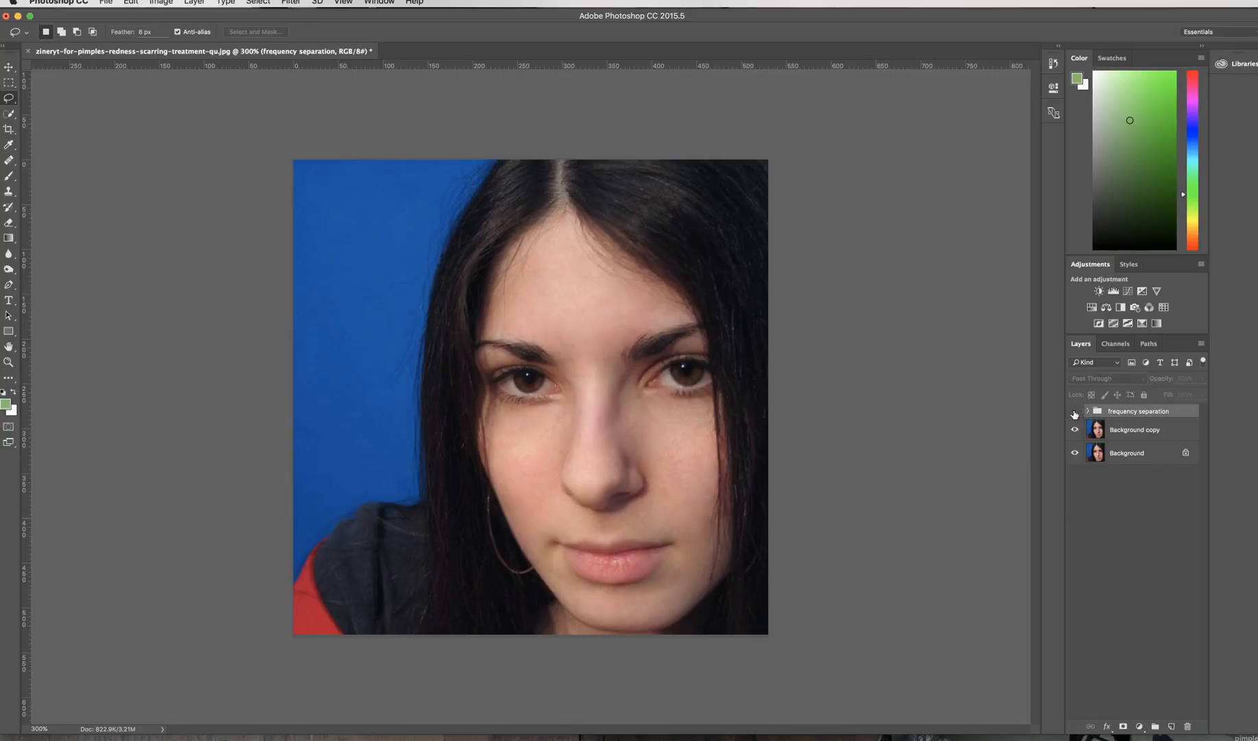
click(1075, 412)
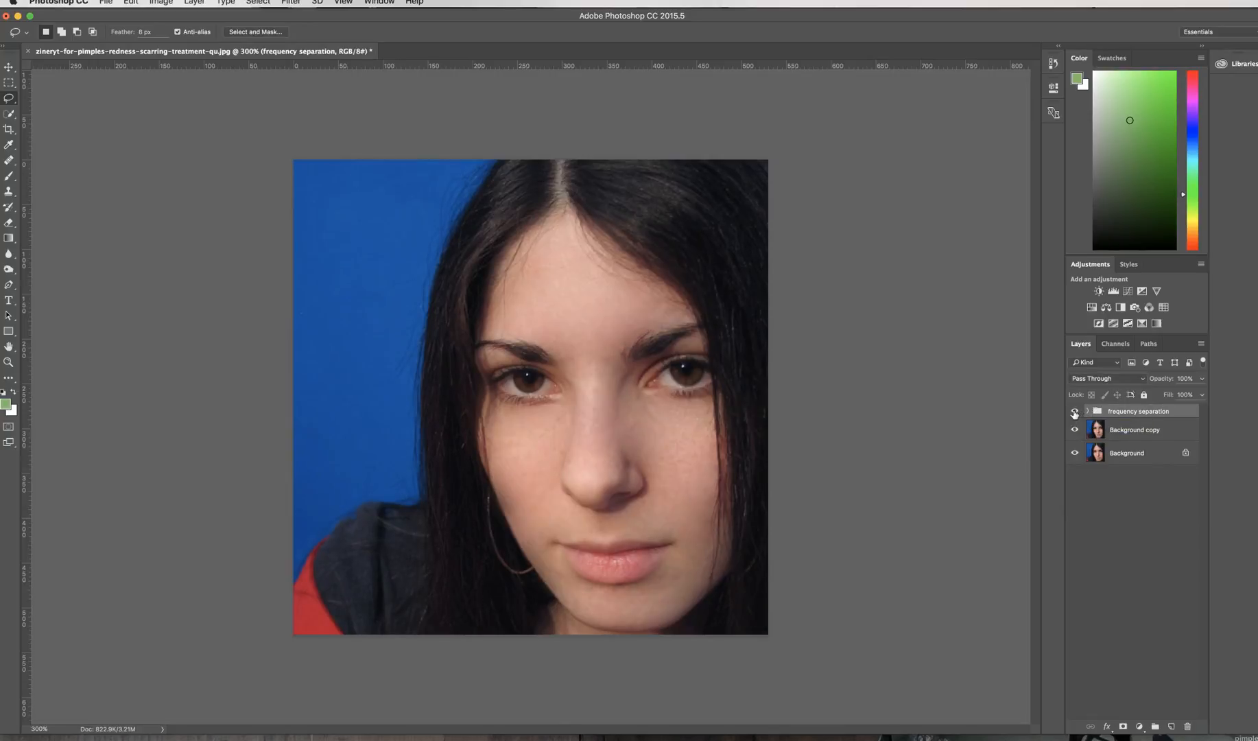
click(1075, 412)
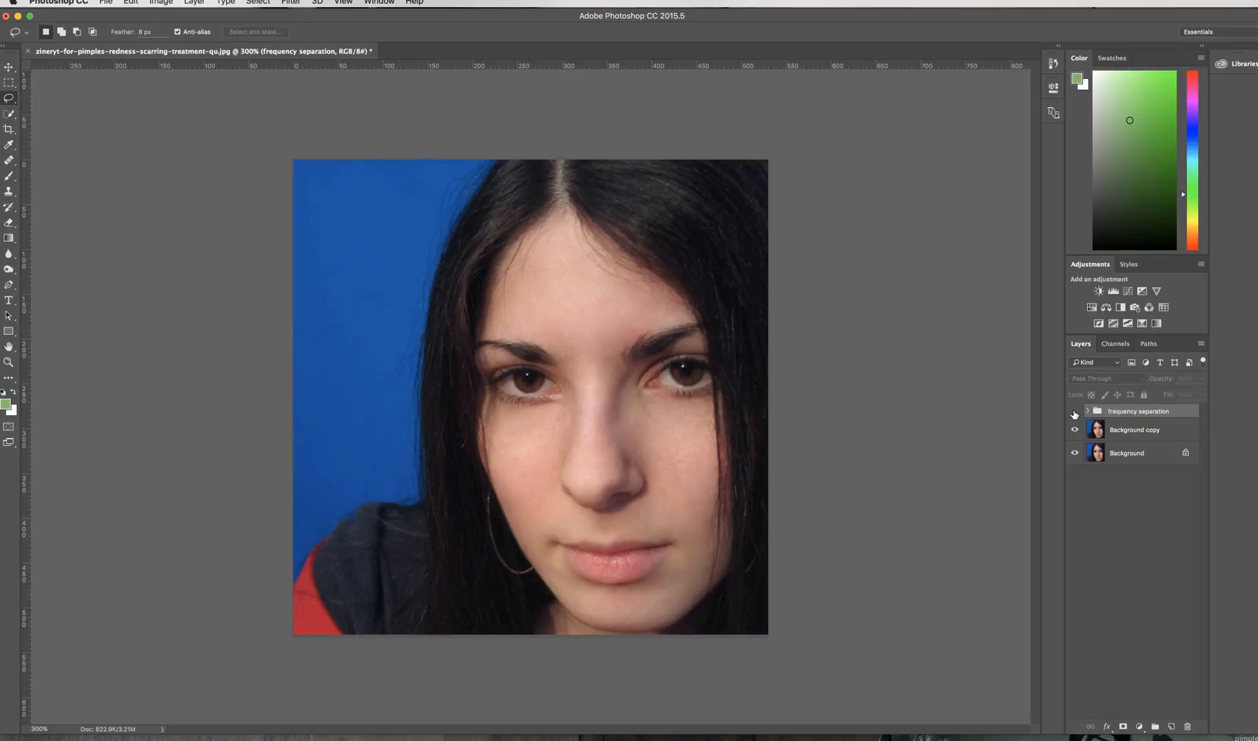
click(1075, 412)
click(1075, 411)
click(1075, 412)
click(1075, 412)
click(1075, 411)
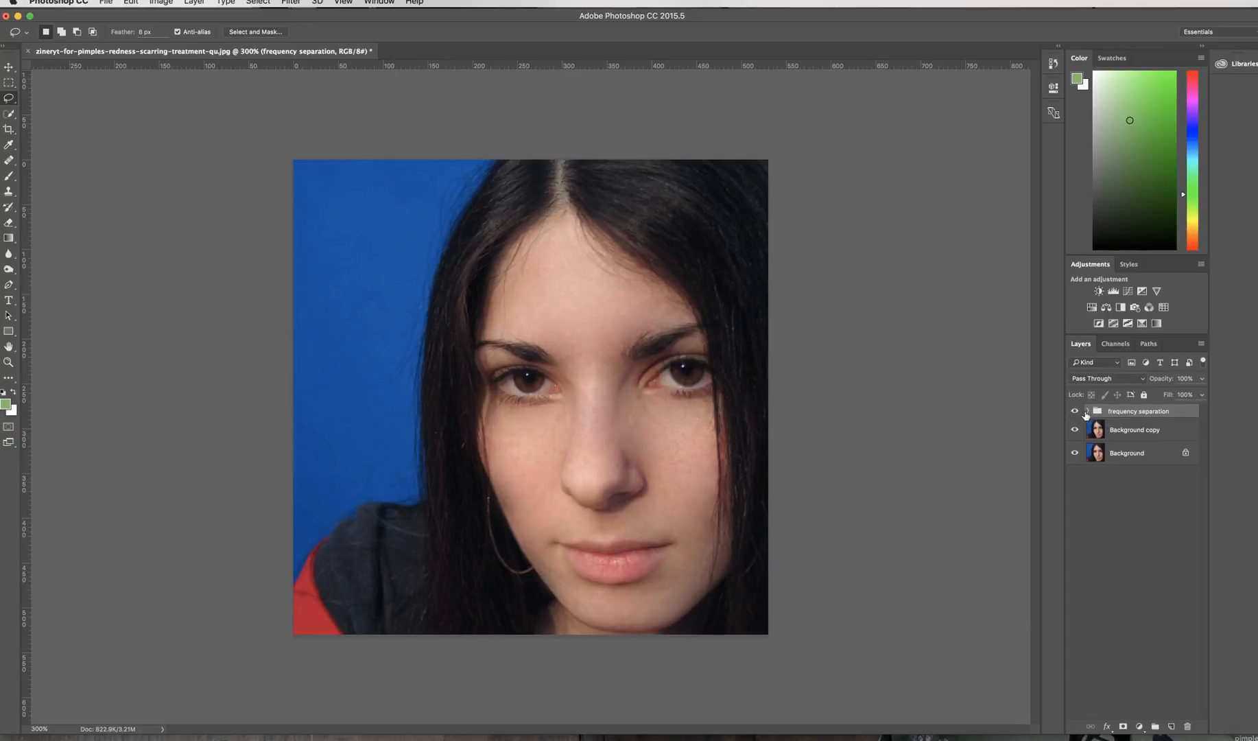
Select the high layer and set the Clone Stamp to Normal mode with 90% opacity and 100% flow
click(1087, 411)
click(1143, 432)
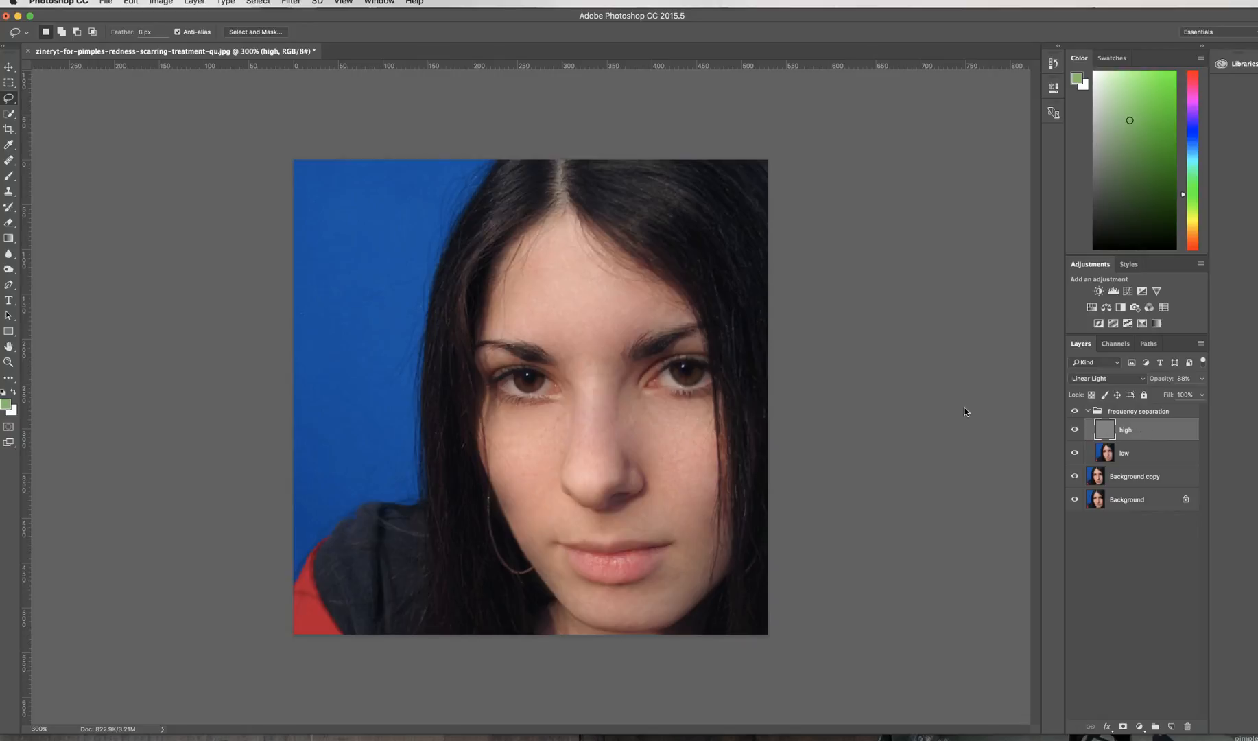
click(9, 192)
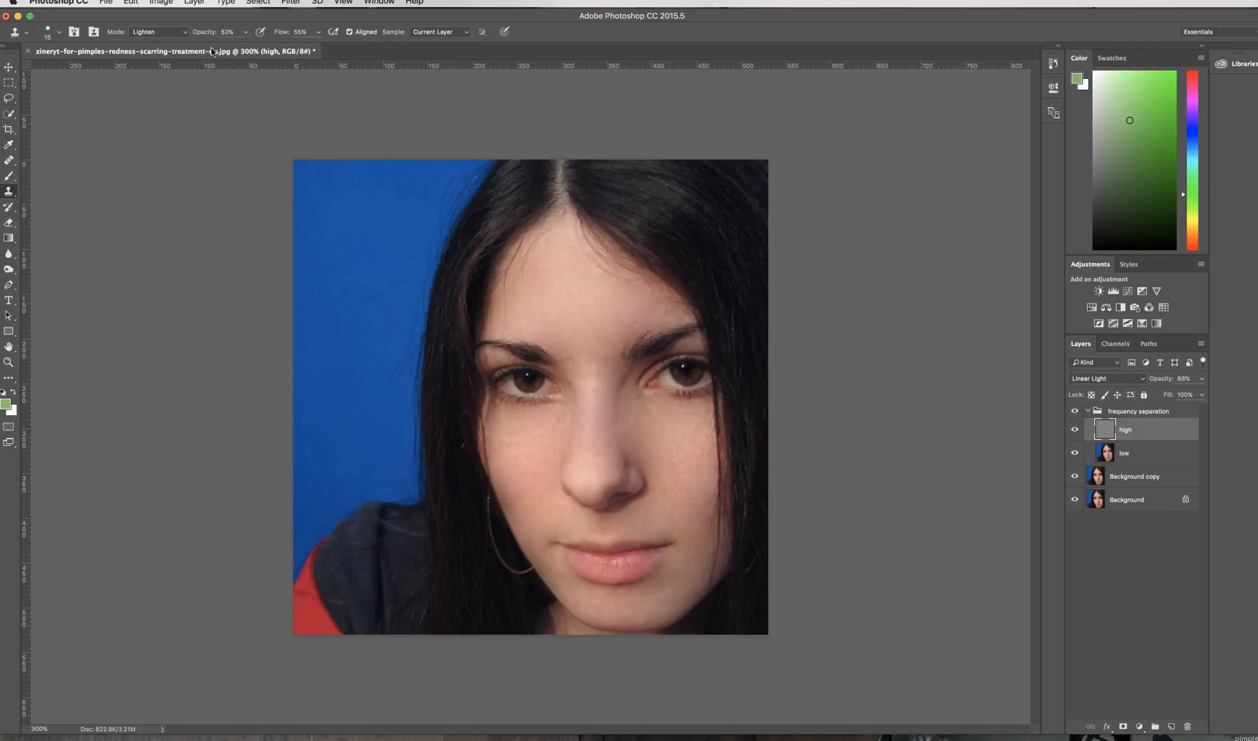
click(185, 32)
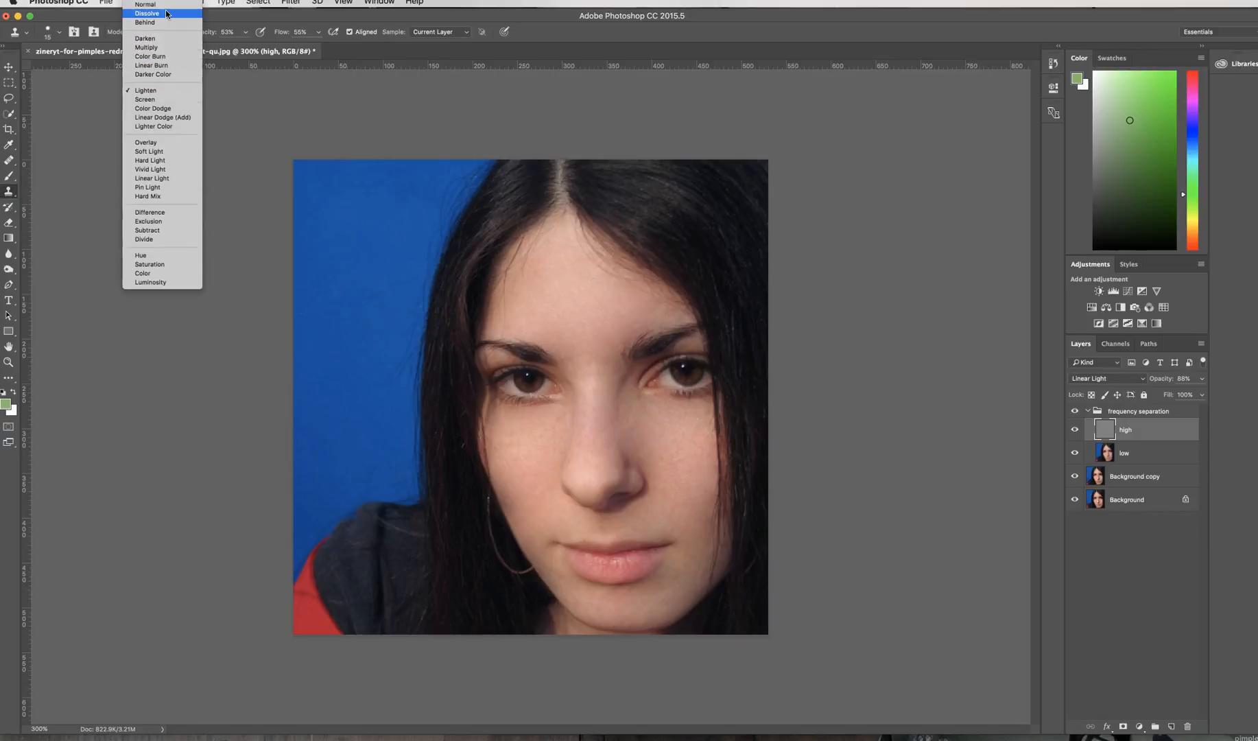
click(169, 5)
click(245, 31)
drag(245, 44, 362, 48)
click(318, 32)
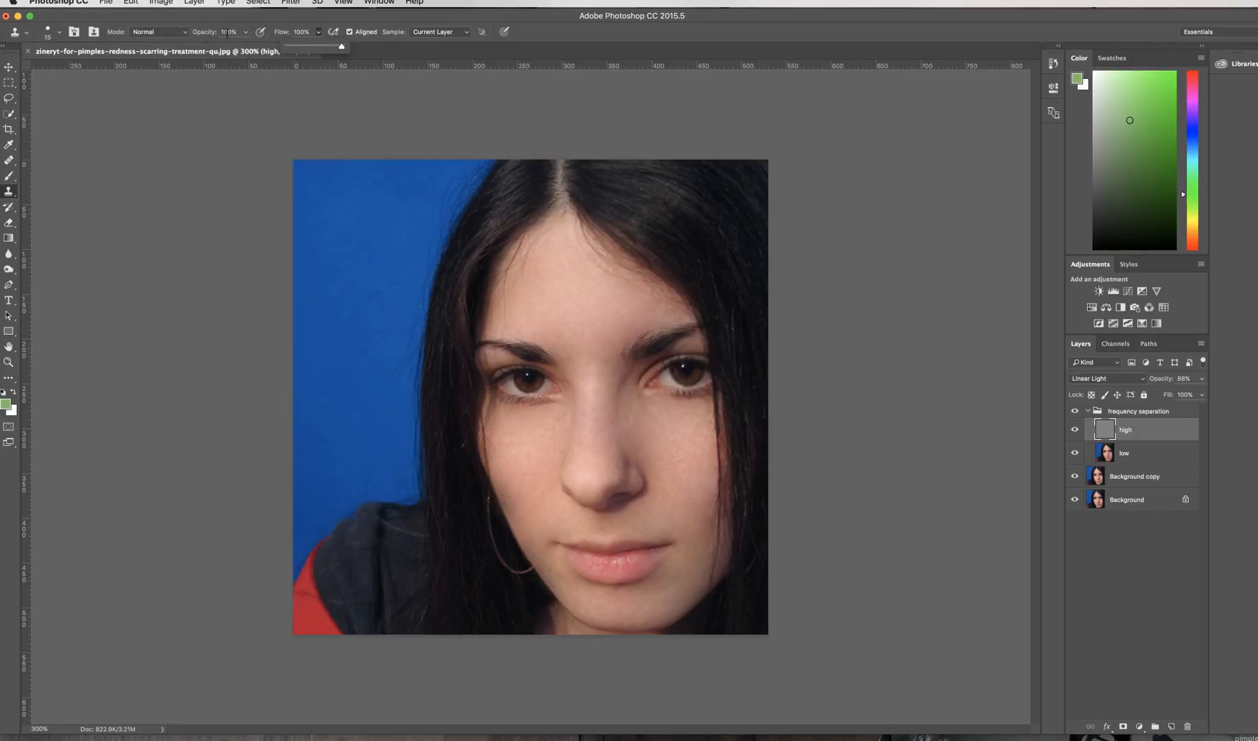
click(245, 31)
drag(242, 48, 239, 49)
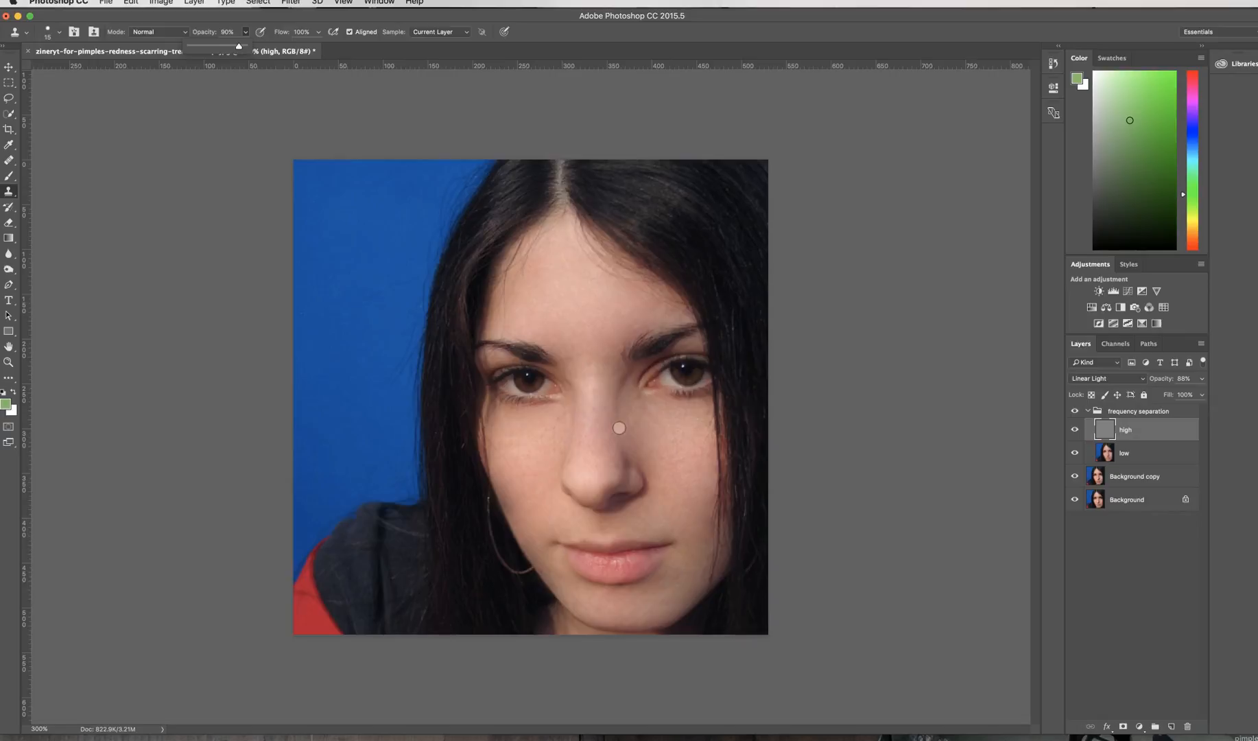
Clone clean texture over the uneven skin on the lower forehead and between the brows
key(super+equal)
key(super+equal)
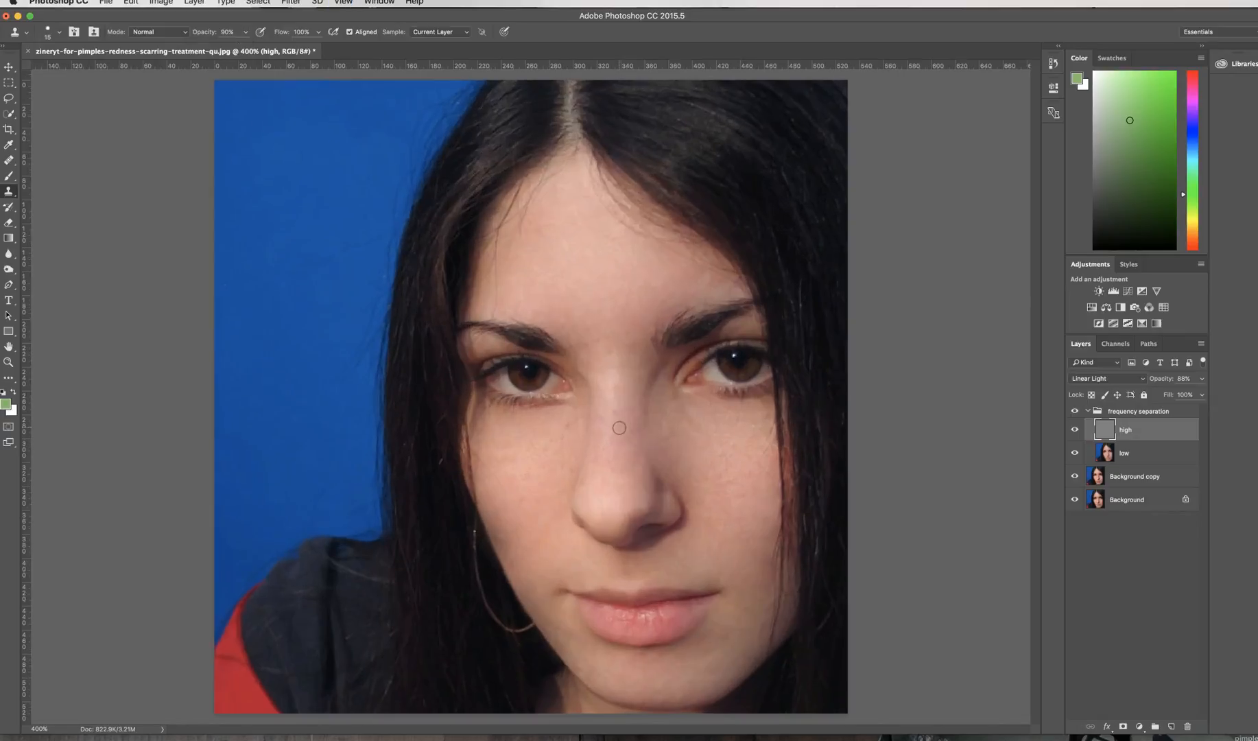
scroll(619, 428, up, 2)
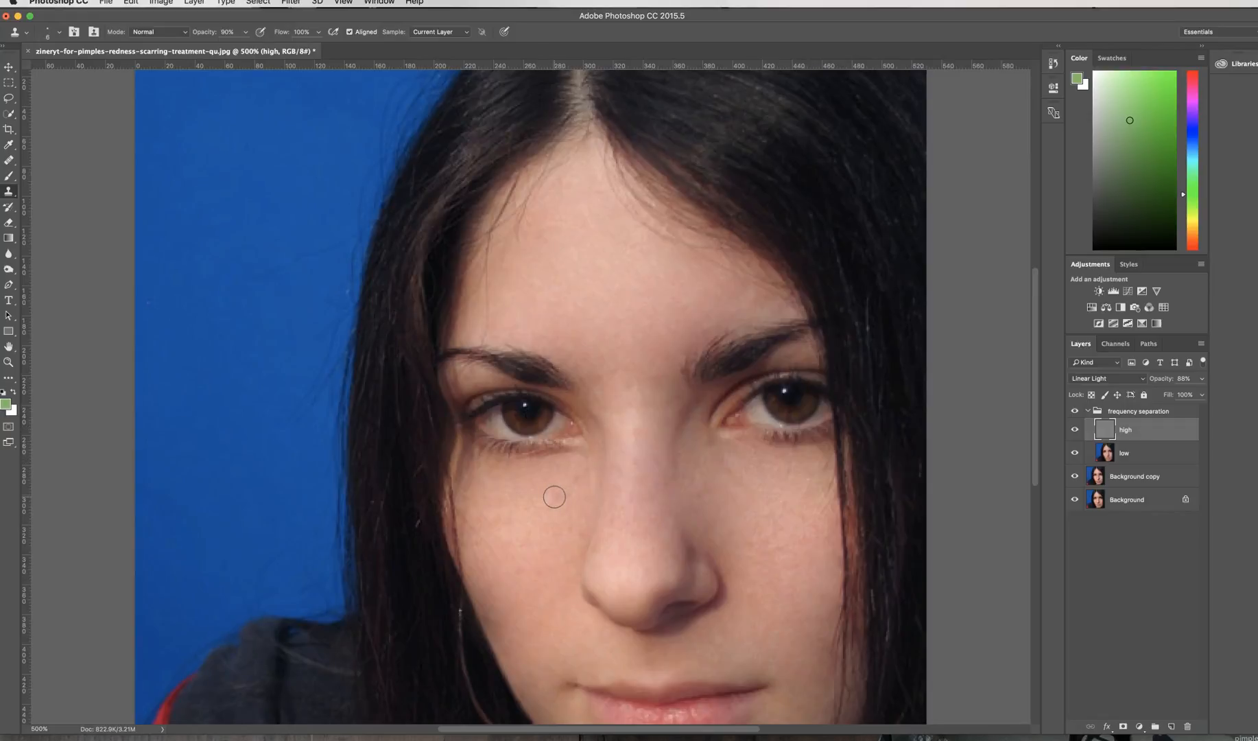
scroll(555, 497, up, 8)
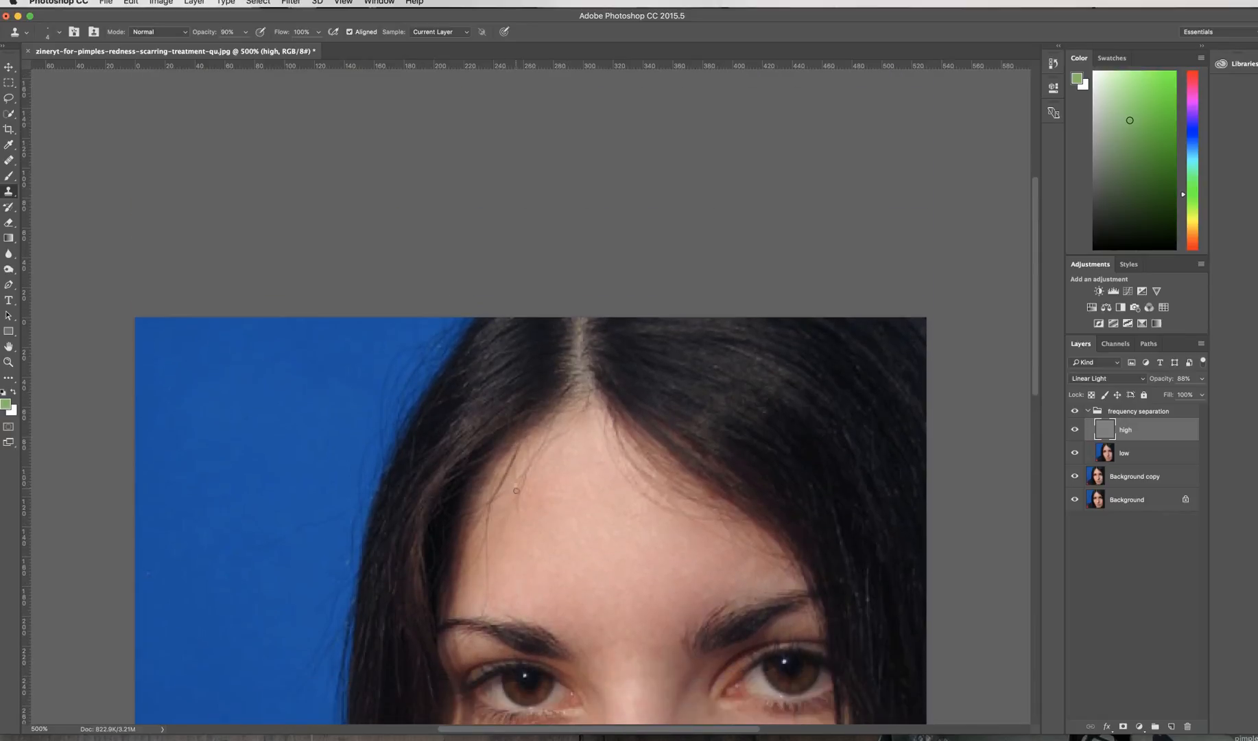
alt+click(497, 526)
alt+click(534, 599)
alt+click(585, 597)
alt+click(603, 643)
alt+click(594, 637)
click(603, 656)
drag(597, 651, 590, 644)
alt+click(614, 637)
Clone clean texture over spots on the middle of the forehead and near the image-left hairline
alt+click(623, 533)
drag(625, 519, 640, 519)
scroll(587, 553, down, 3)
alt+click(530, 470)
drag(522, 462, 517, 470)
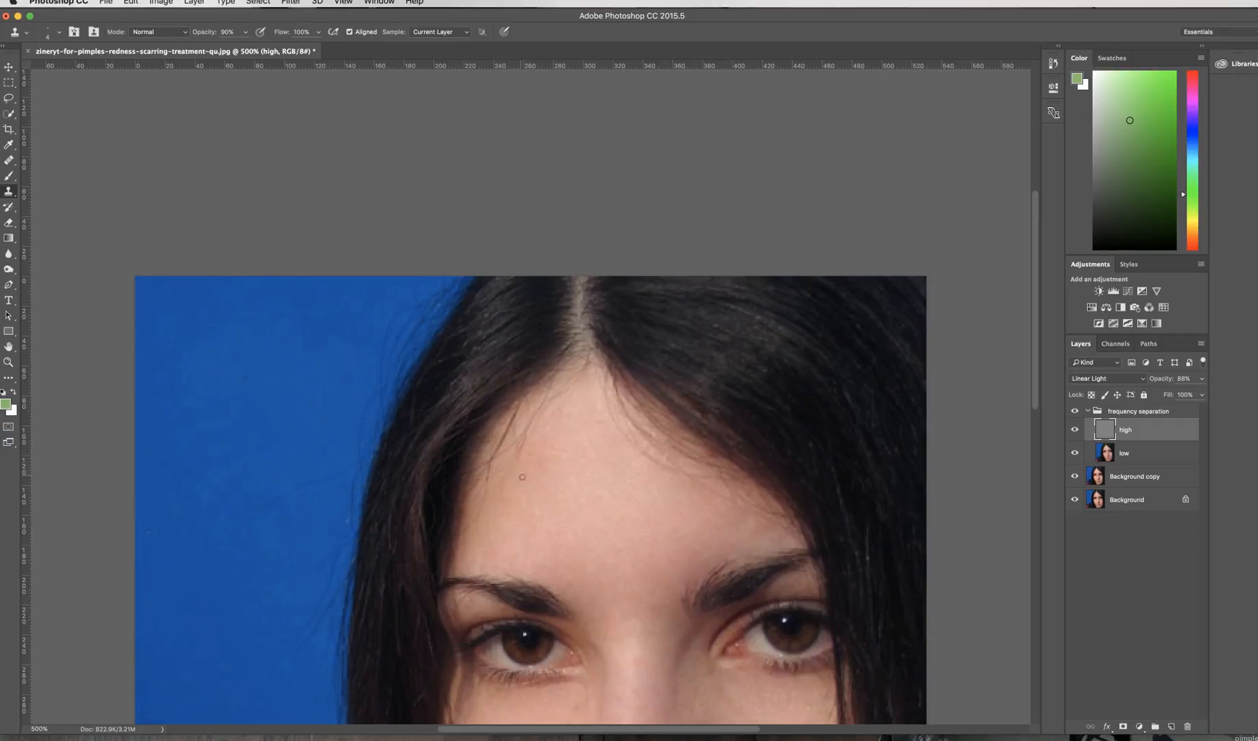
Clean the texture under the image-left eye and on the upper cheek with the Clone Stamp
scroll(569, 555, down, 4)
scroll(571, 553, down, 2)
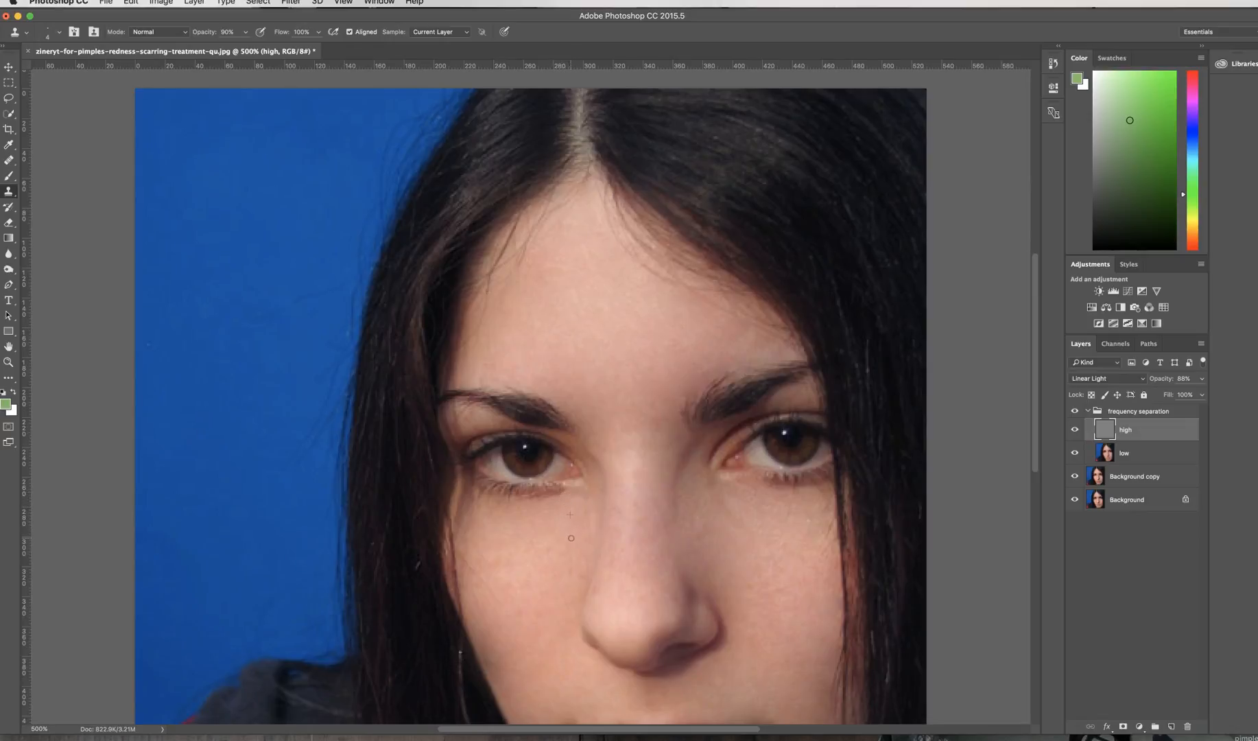
alt+click(541, 533)
drag(530, 537, 503, 535)
alt+click(537, 528)
alt+click(558, 521)
Clone smooth skin texture over the image-right cheek below the eye and beside the nose
click(755, 521)
alt+click(727, 536)
alt+click(732, 558)
alt+click(749, 559)
mouse_move(752, 586)
mouse_down()
mouse_move(749, 560)
mouse_move(774, 578)
mouse_up()
alt+click(749, 545)
drag(777, 548, 777, 564)
alt+click(745, 545)
Clone clean texture along the outer edge of the image-right cheek beside the hair and across the lower cheek
scroll(782, 557, down, 1)
alt+click(821, 518)
drag(830, 506, 830, 504)
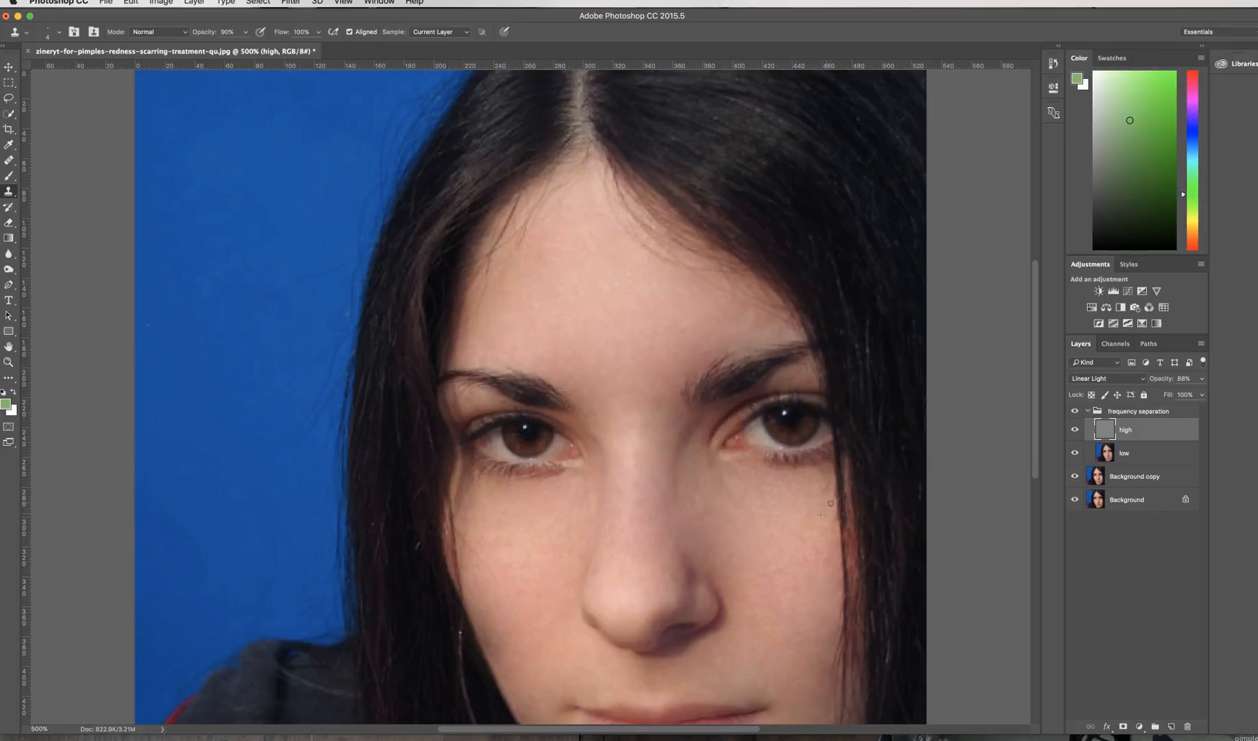
alt+click(820, 515)
drag(828, 531, 828, 490)
alt+click(815, 512)
mouse_move(753, 582)
mouse_down()
mouse_move(765, 555)
mouse_move(785, 582)
mouse_up()
alt+click(764, 555)
Clone clean texture over the lower image-left cheek and the skin beside the nose
alt+click(544, 609)
drag(536, 599, 505, 596)
alt+click(544, 569)
alt+click(541, 543)
drag(556, 549, 573, 544)
Clean the skin texture around the image-left corner of the mouth with the Clone Stamp
scroll(522, 610, down, 3)
alt+click(562, 635)
drag(564, 616, 560, 614)
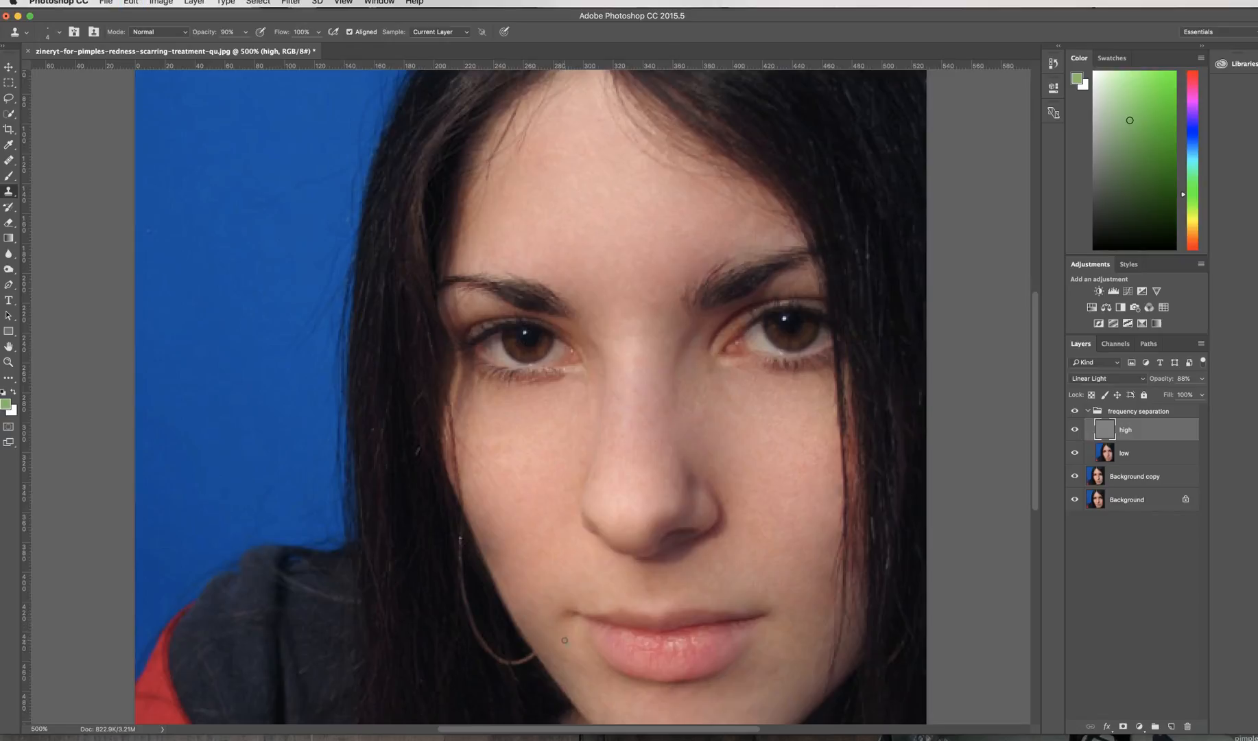
mouse_move(558, 617)
mouse_down()
mouse_move(561, 606)
mouse_move(577, 616)
mouse_up()
alt+click(567, 634)
alt+click(576, 599)
alt+click(563, 609)
alt+click(585, 606)
click(577, 614)
Clone clean texture over remaining spots just above and below the image-left mouth corner
alt+click(593, 588)
drag(599, 599, 572, 619)
alt+click(570, 596)
alt+click(572, 591)
click(573, 628)
alt+click(563, 591)
click(574, 635)
alt+click(573, 638)
Clone clean texture over the image-left edge of the forehead and the outer image-left cheek
scroll(664, 352, up, 5)
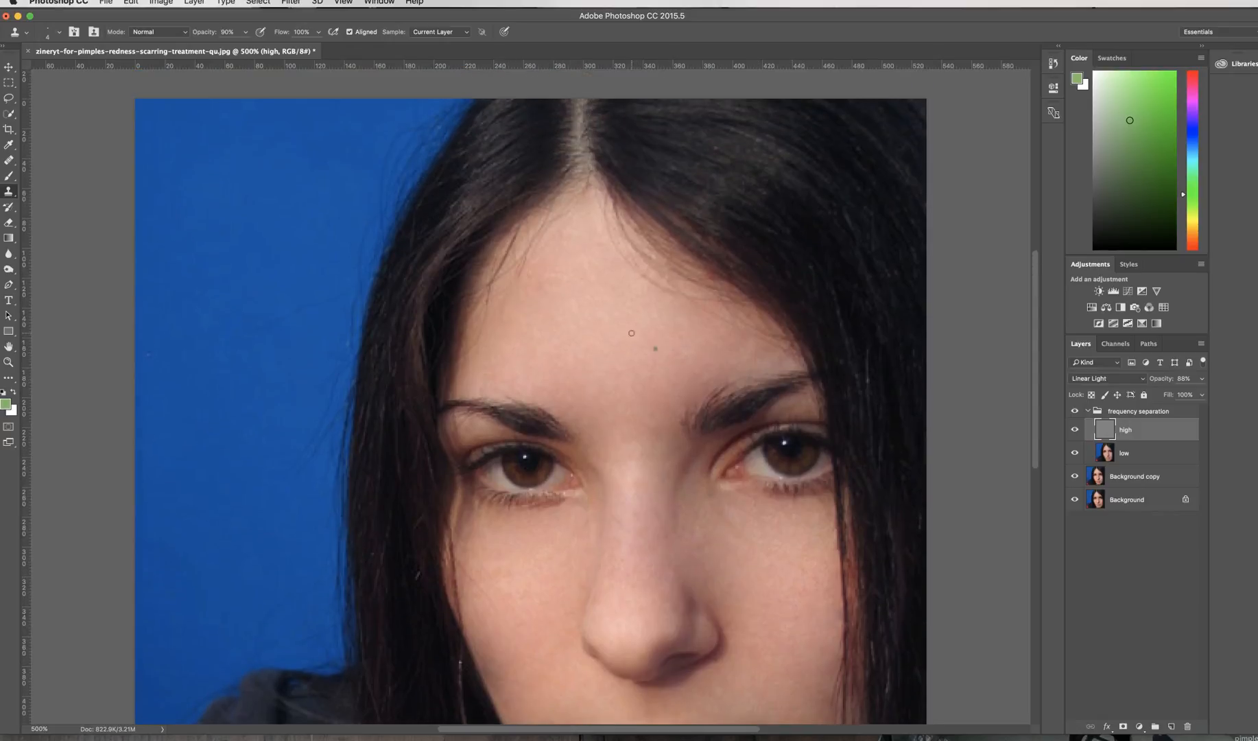
alt+click(520, 276)
drag(526, 260, 521, 268)
alt+click(492, 556)
mouse_move(487, 568)
mouse_down()
mouse_move(467, 576)
mouse_move(491, 606)
mouse_move(483, 588)
mouse_up()
alt+click(481, 547)
alt+click(500, 591)
alt+click(516, 574)
Clone clean texture along the bridge of the nose and its image-left side
alt+click(632, 567)
alt+click(639, 550)
drag(631, 516, 634, 526)
alt+click(633, 504)
alt+click(633, 507)
click(640, 515)
alt+click(632, 504)
alt+click(583, 553)
drag(591, 522, 584, 501)
Collapse the frequency separation group and toggle its visibility to compare the portrait with and without the retouching
key(super+minus)
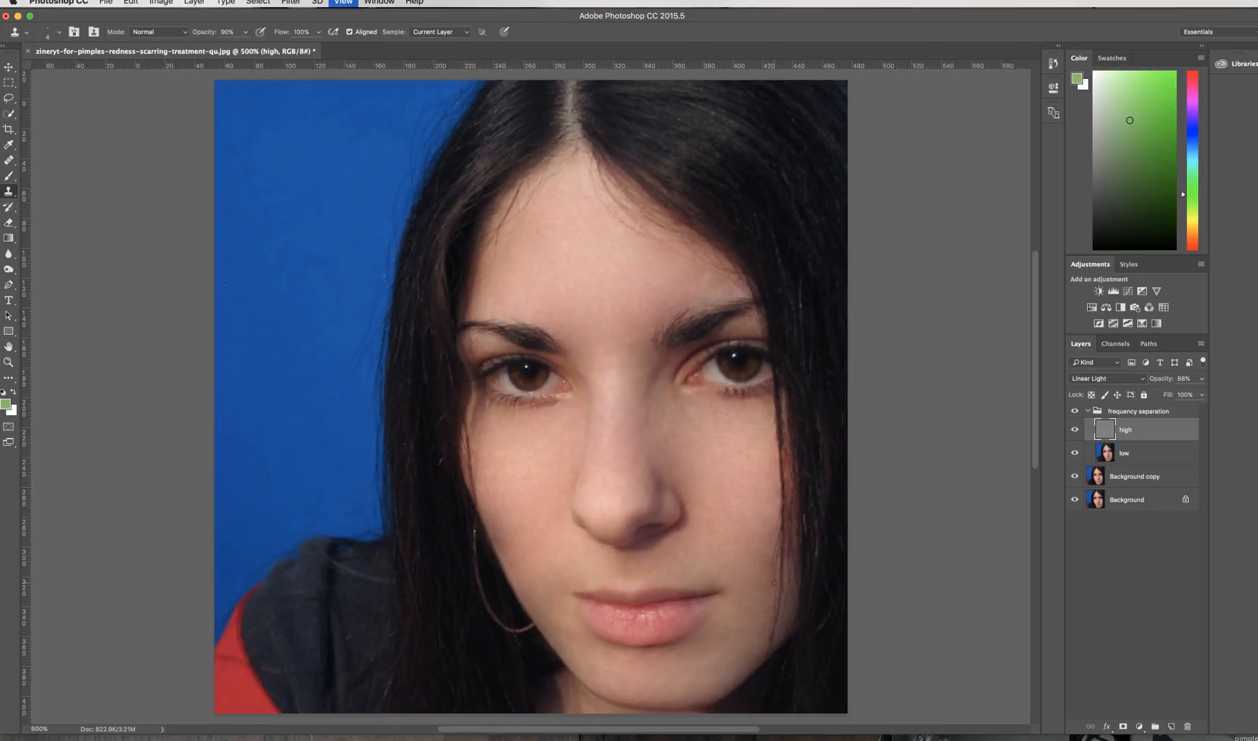
key(super+minus)
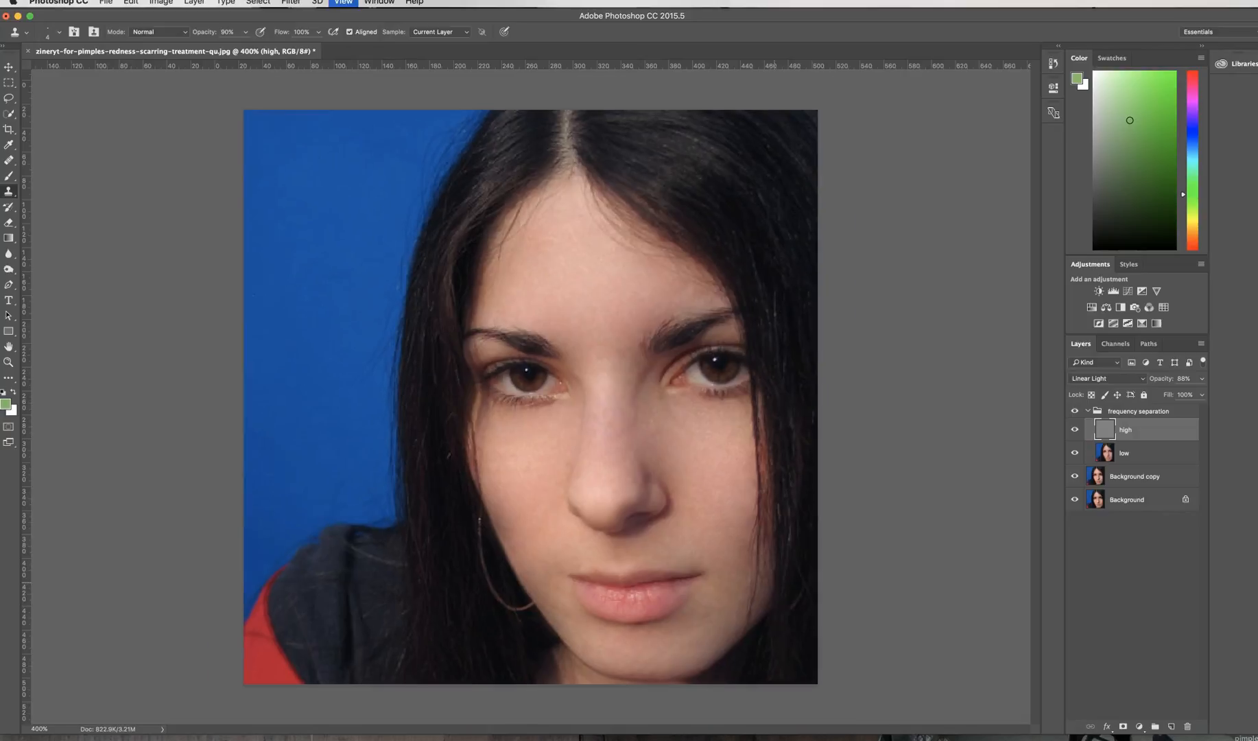
key(super+minus)
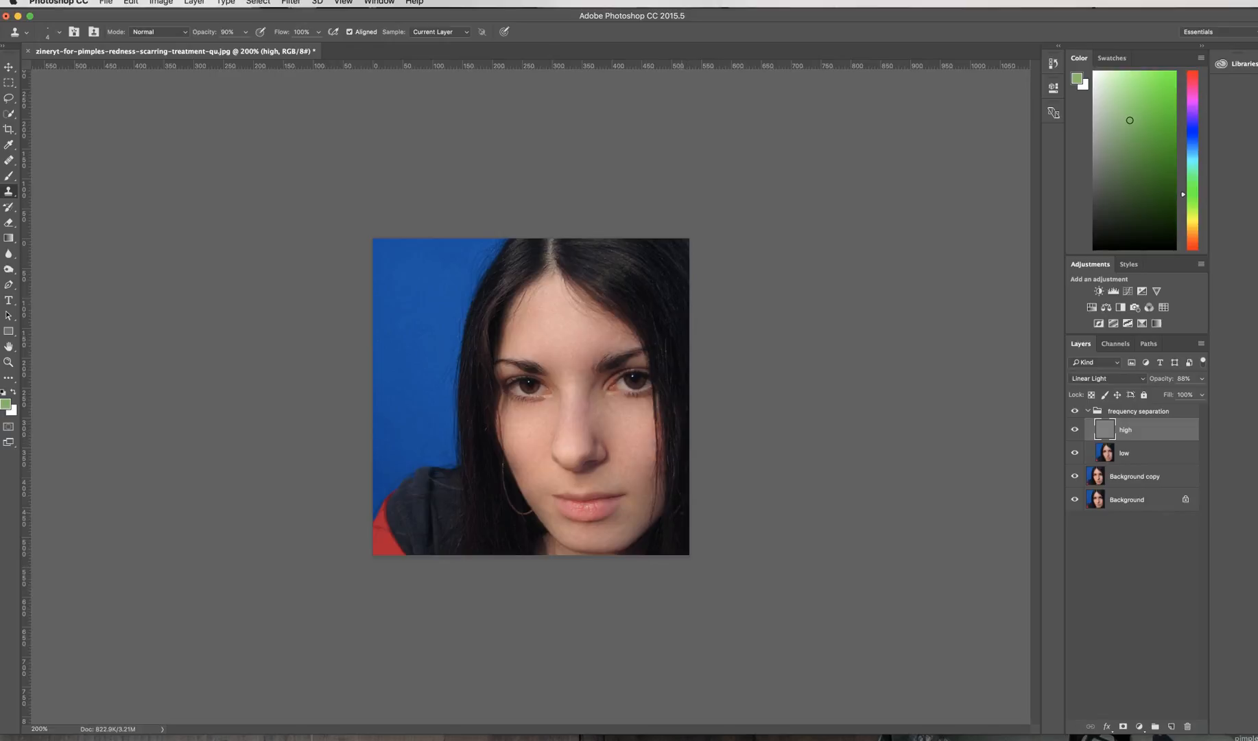
click(1088, 411)
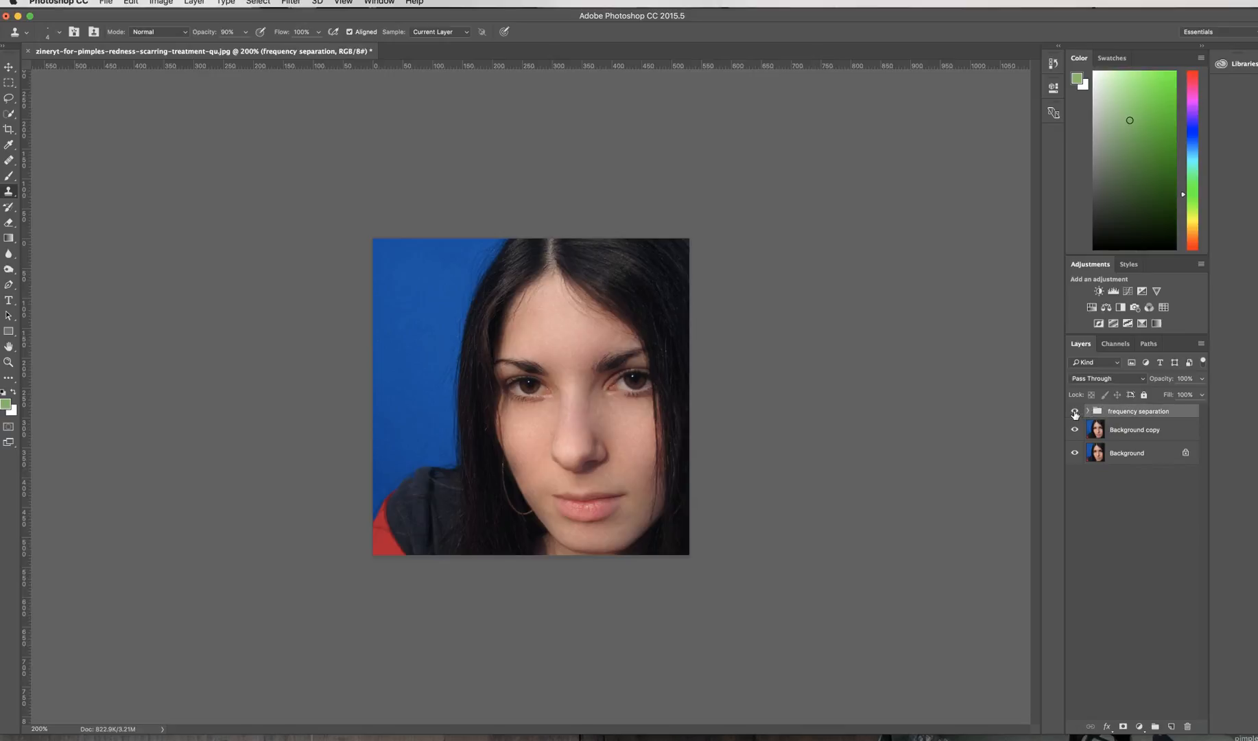
click(1075, 412)
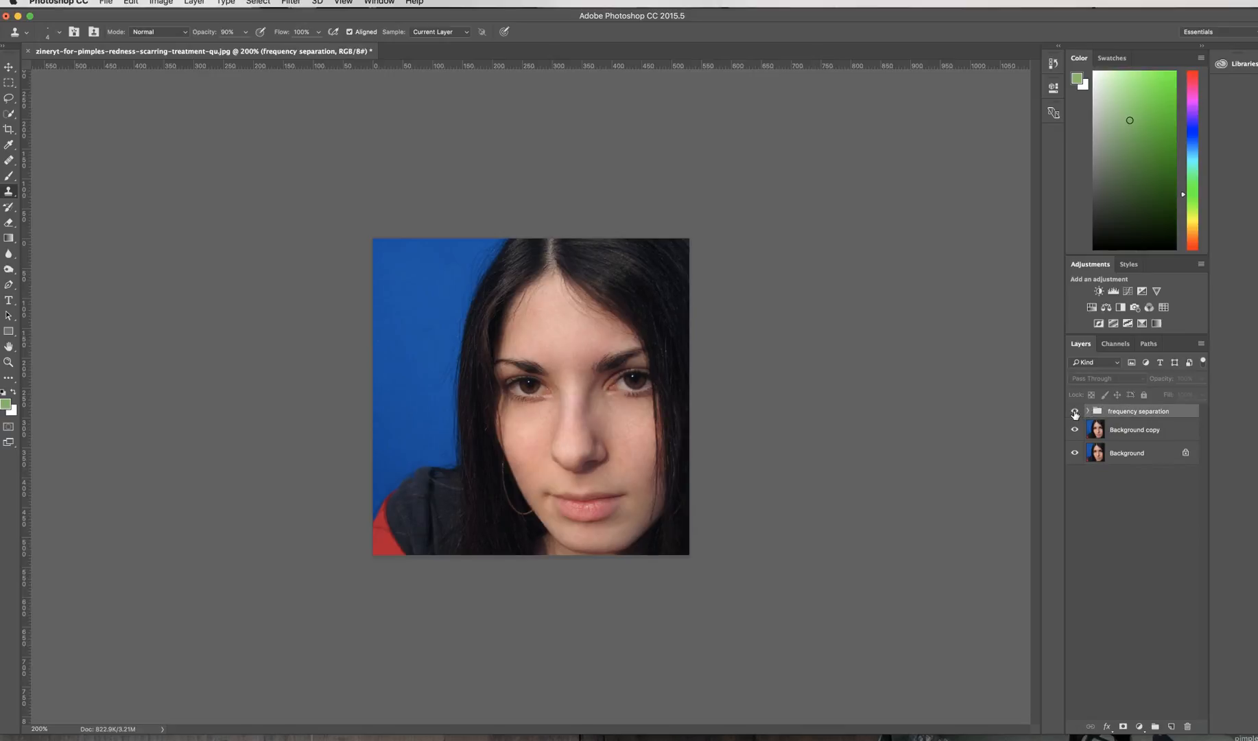
click(1075, 411)
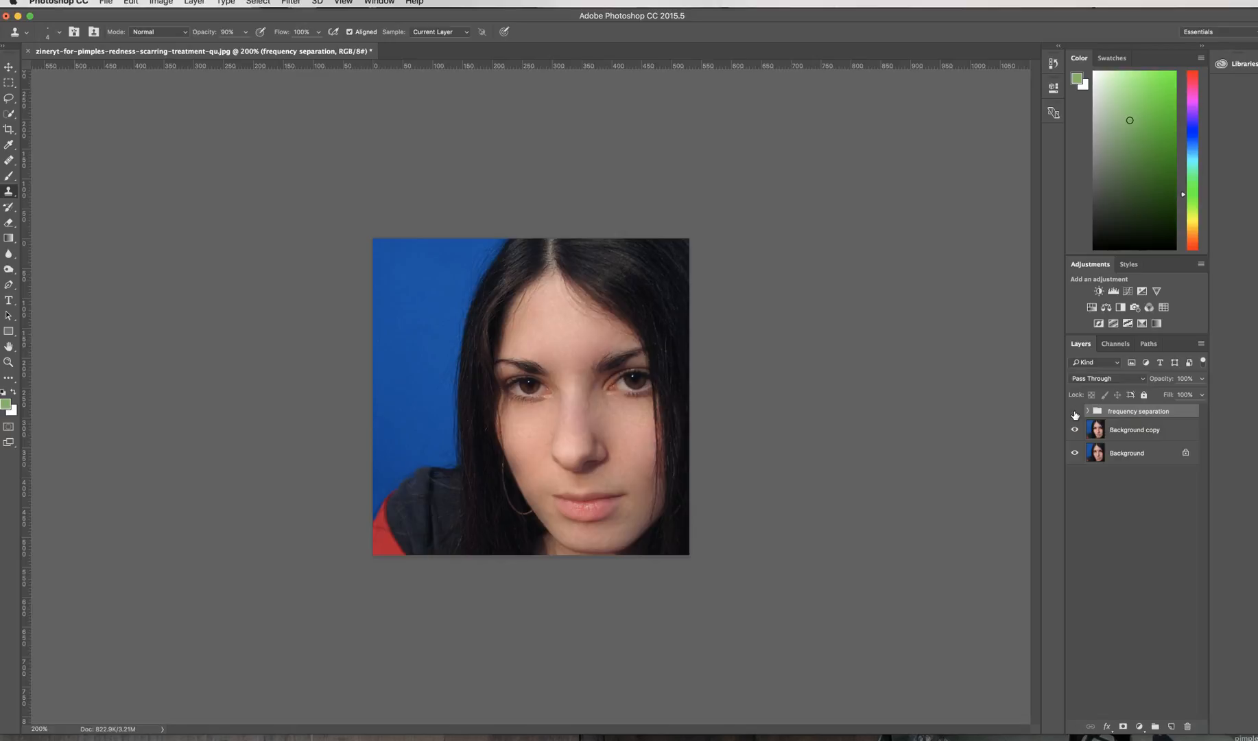
click(1075, 412)
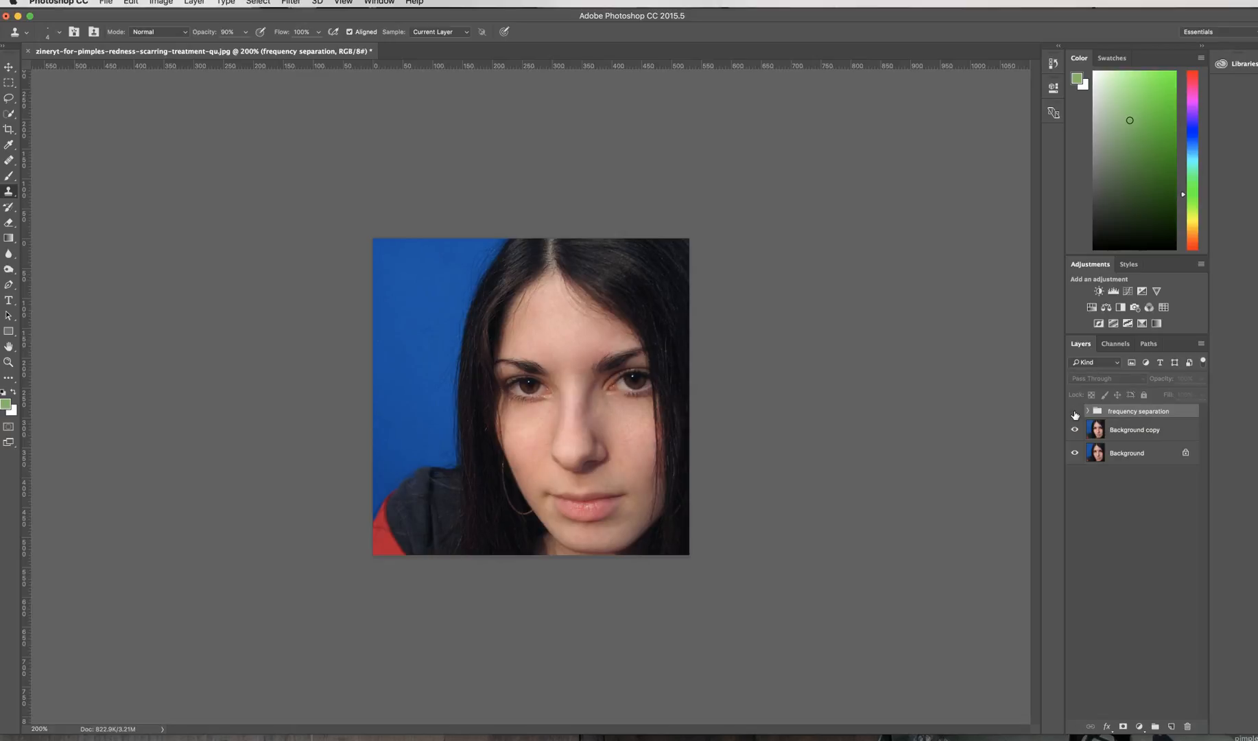
click(1075, 411)
click(1075, 412)
Hide Background copy, toggle the frequency separation group to compare against the original photo, and show both again
click(1075, 431)
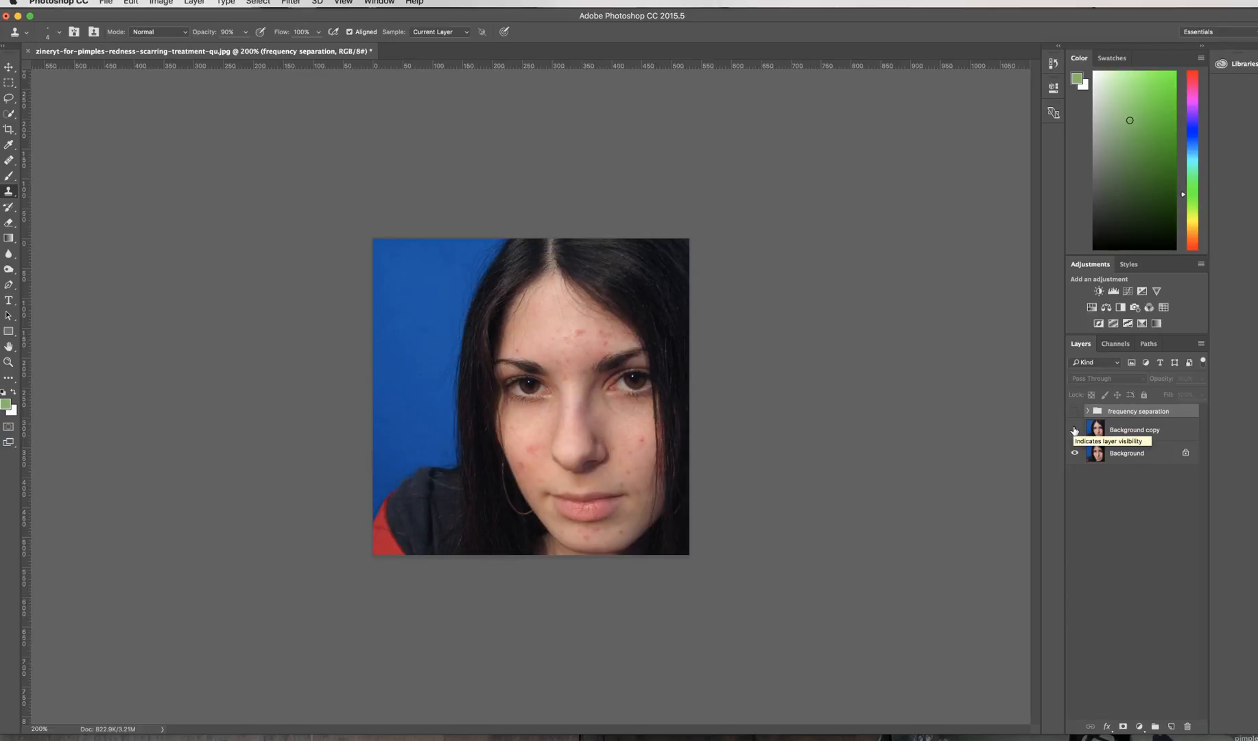
click(1075, 412)
click(1075, 412)
click(1075, 412)
click(1075, 413)
click(1075, 412)
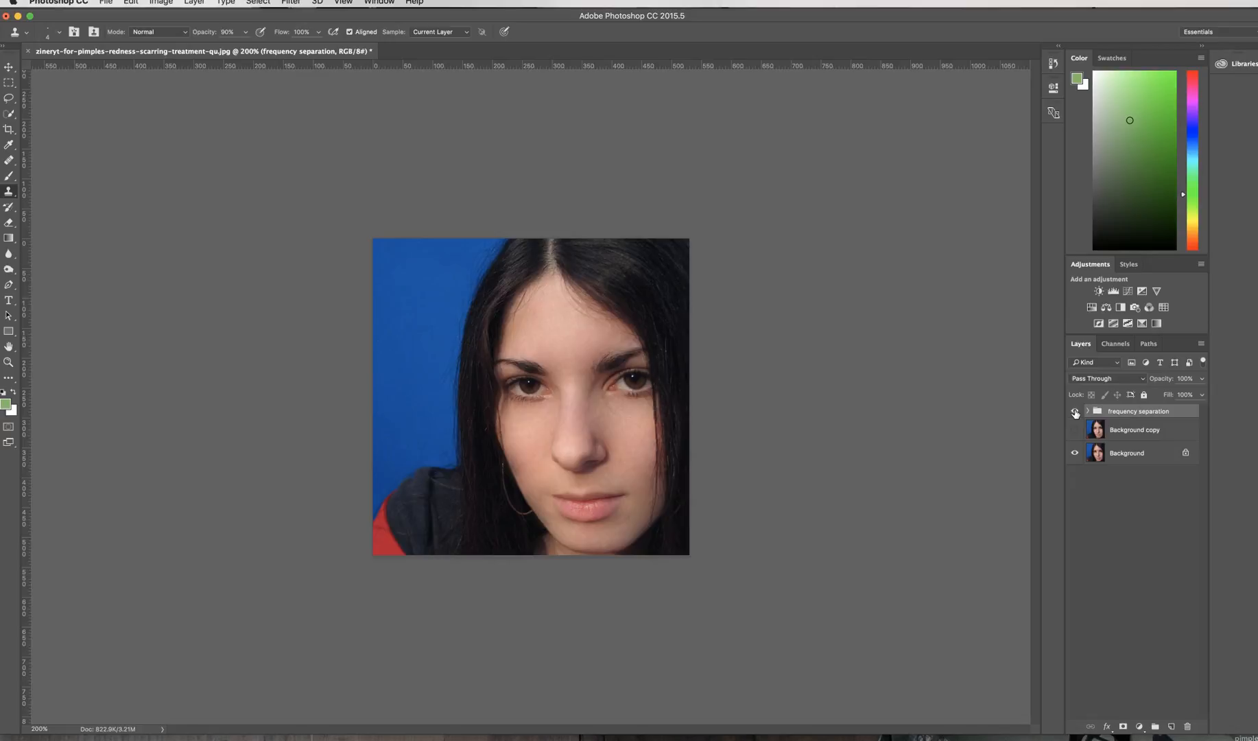
click(1075, 412)
click(1075, 412)
click(1075, 430)
Stamp all visible layers into a new merged layer at the top and activate the Burn tool
key(alt+shift+super+e)
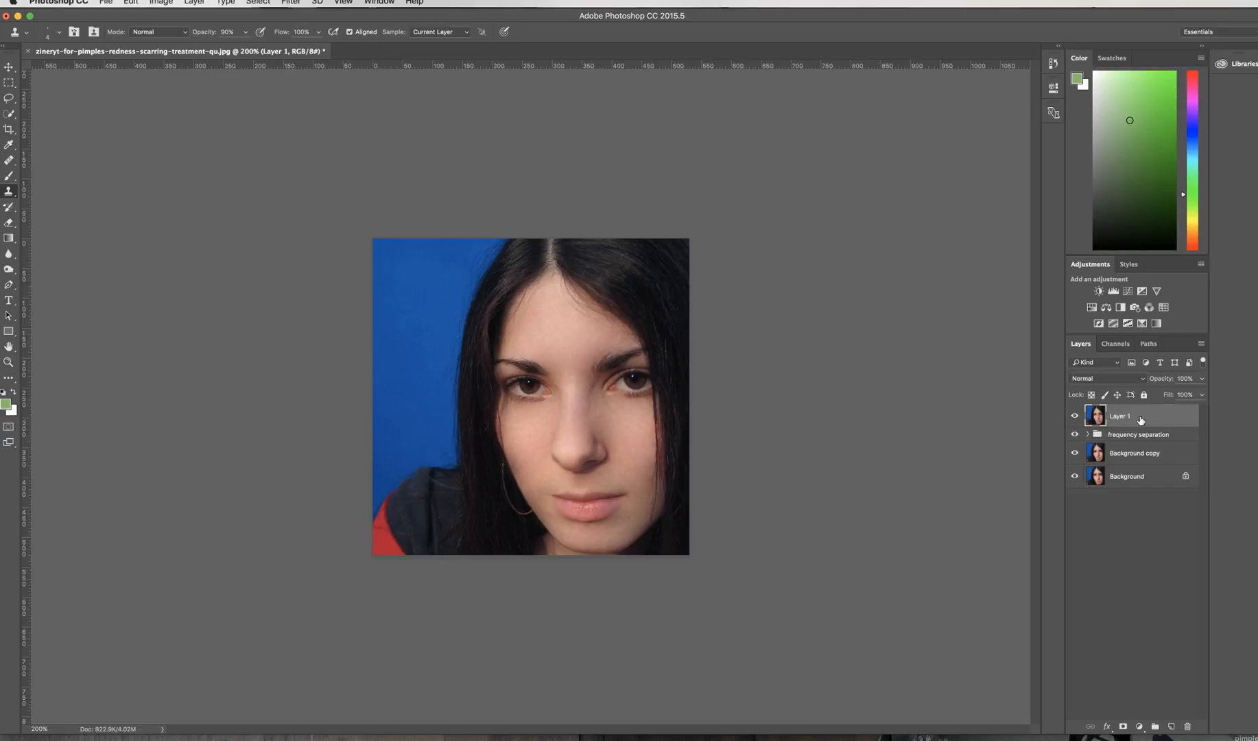
click(9, 269)
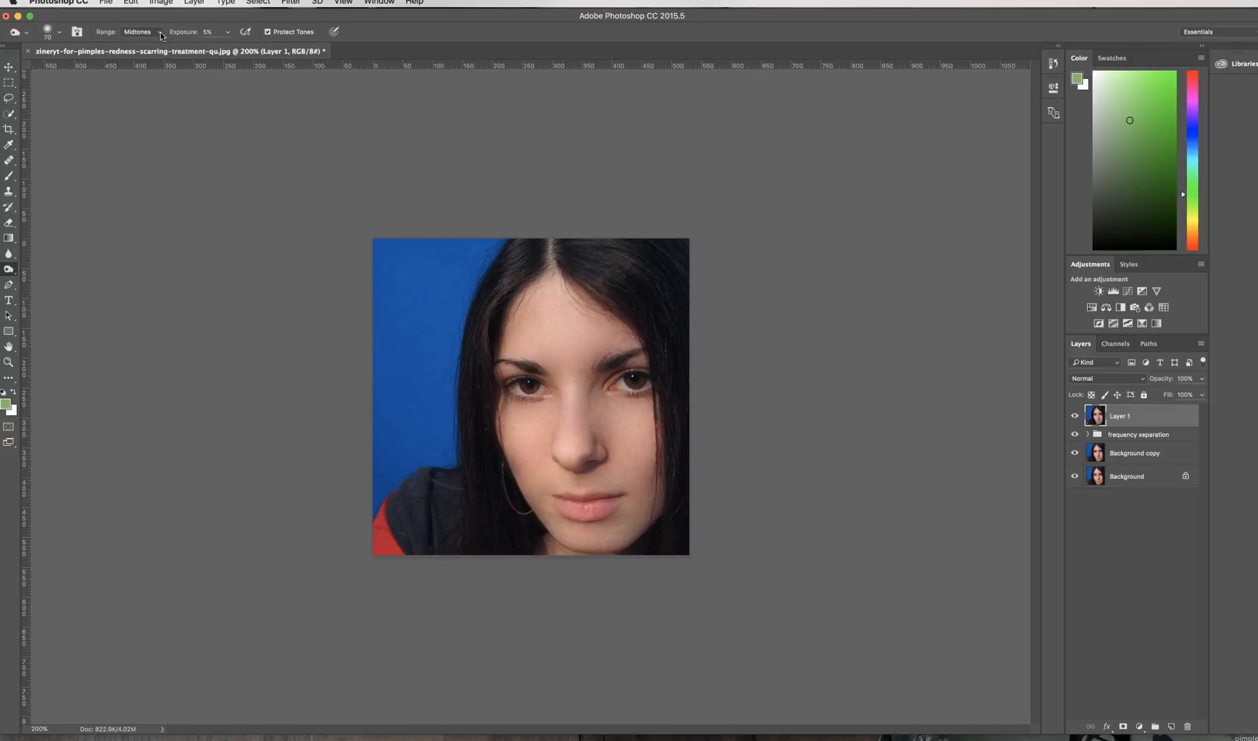
key(bracketright)
key(bracketright)
key(bracketleft)
key(bracketleft)
Lighten the image-left cheek and the upper nose bridge on the merged layer using an enlarged Dodge brush
click(8, 269)
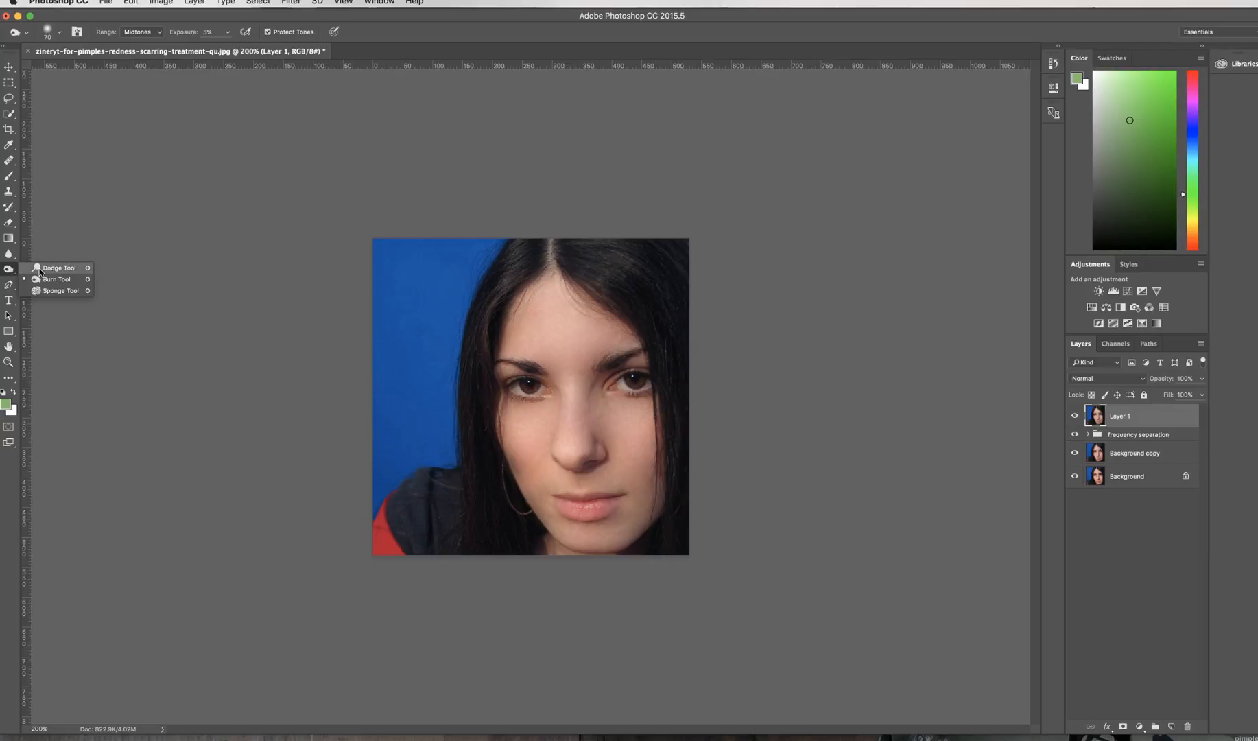
click(41, 268)
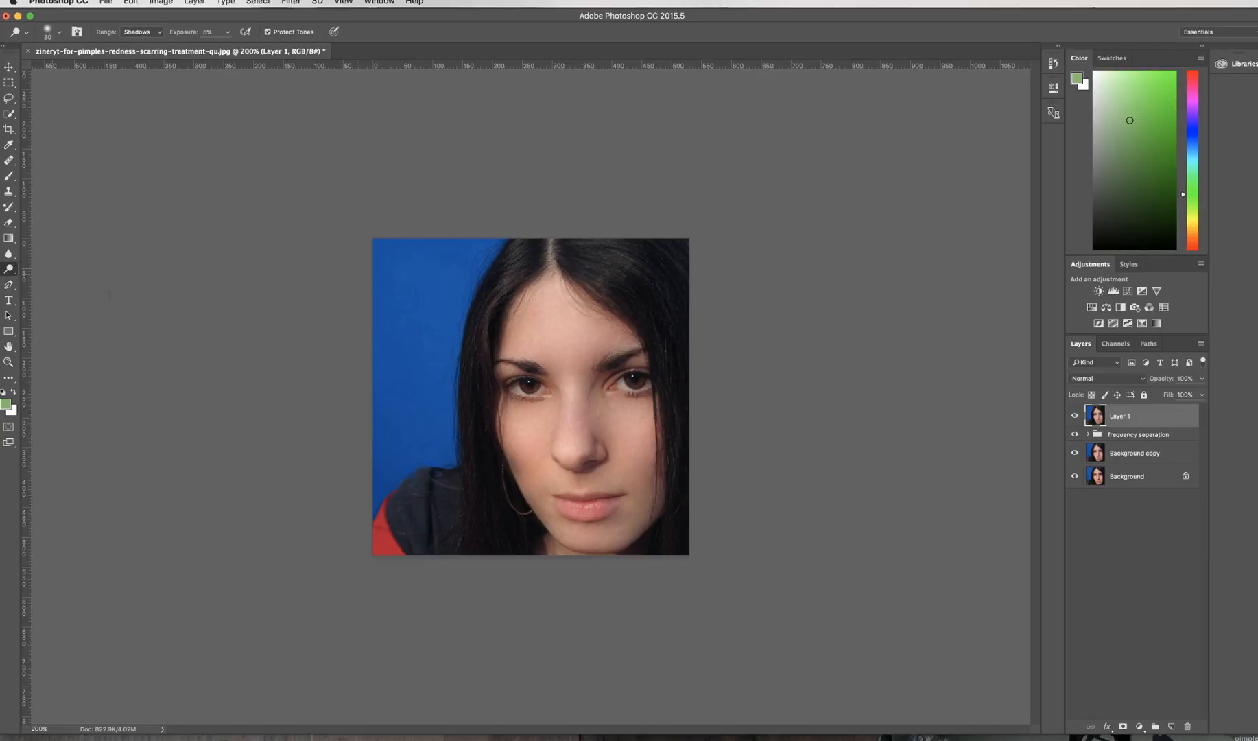
key(bracketright)
key(bracketright)
mouse_move(523, 434)
mouse_down()
mouse_move(502, 413)
mouse_move(538, 443)
mouse_move(504, 410)
mouse_move(553, 448)
mouse_move(661, 420)
mouse_move(625, 435)
mouse_move(502, 414)
mouse_move(538, 448)
mouse_up()
mouse_move(571, 362)
mouse_down()
mouse_move(565, 477)
mouse_move(582, 424)
mouse_move(567, 441)
mouse_move(566, 410)
mouse_move(580, 400)
mouse_up()
Hide the frequency separation group and Background copy, and toggle Layer 1 to compare the retouched portrait with the original
click(1077, 436)
click(1075, 453)
click(1074, 418)
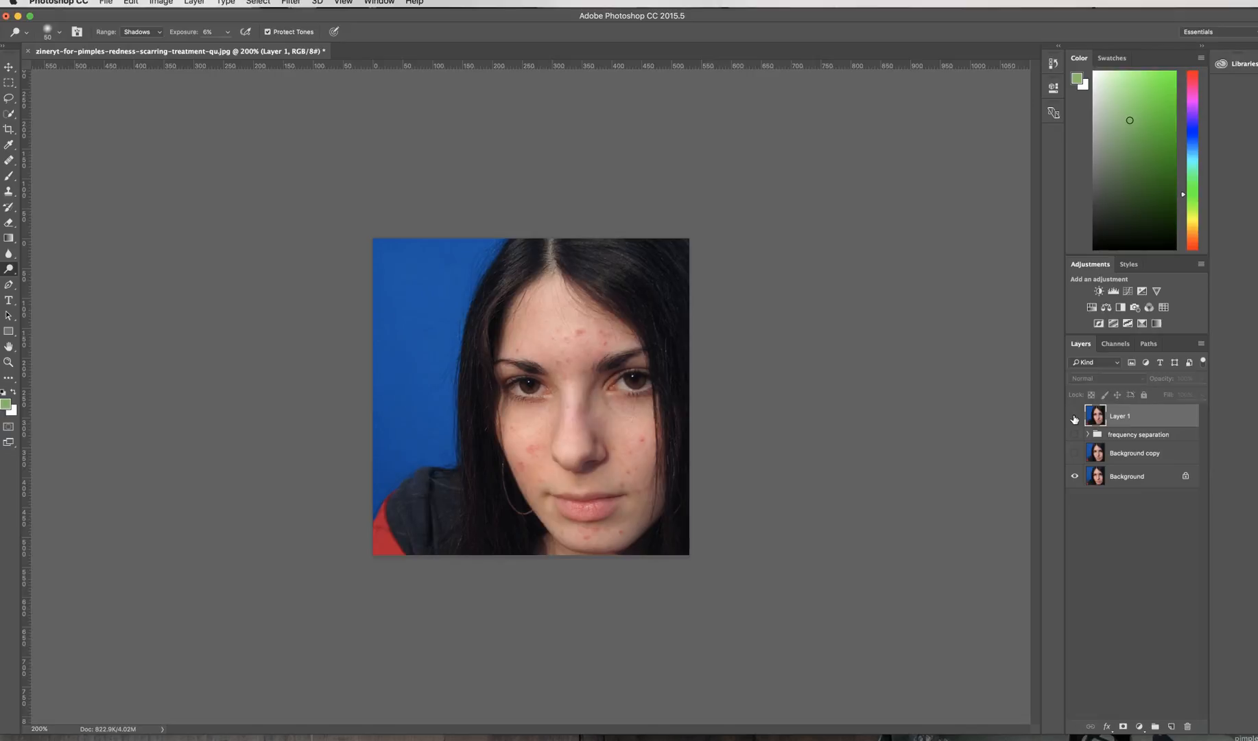
click(1075, 418)
click(1074, 418)
click(1074, 418)
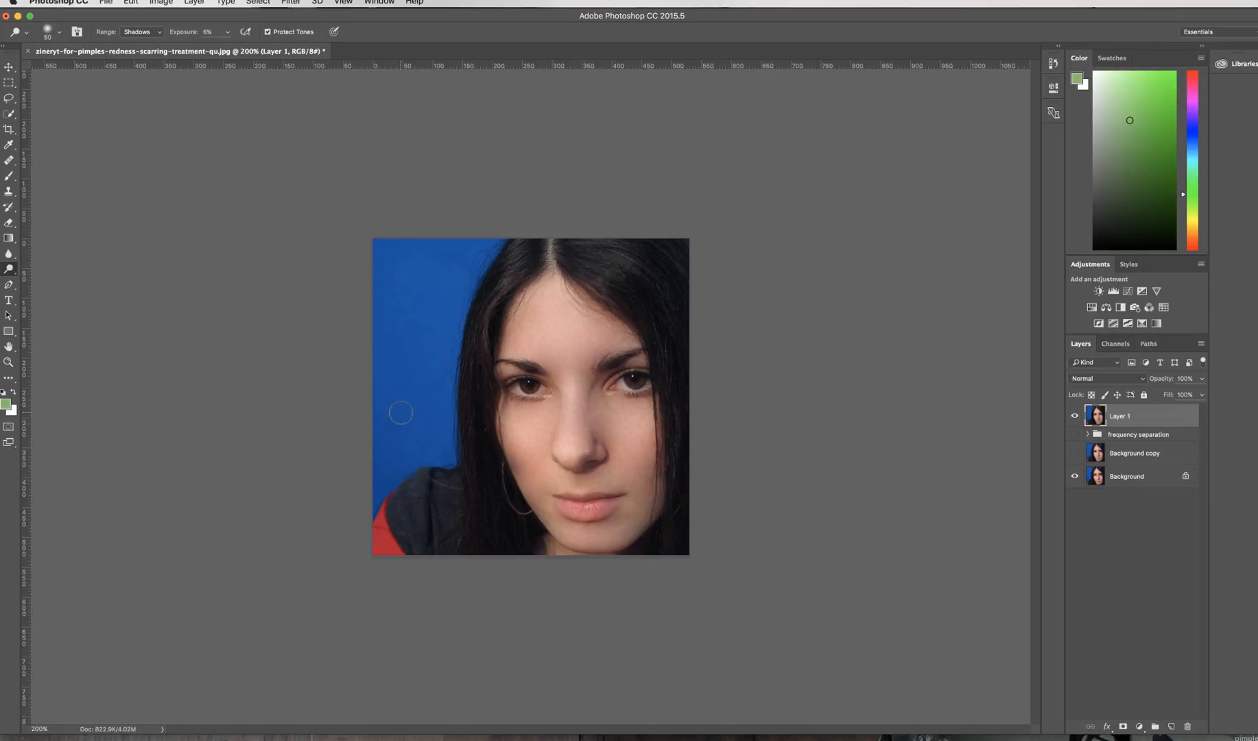
Reduce the Dodge brush size and switch to the Healing Brush tool
scroll(401, 413, up, 3)
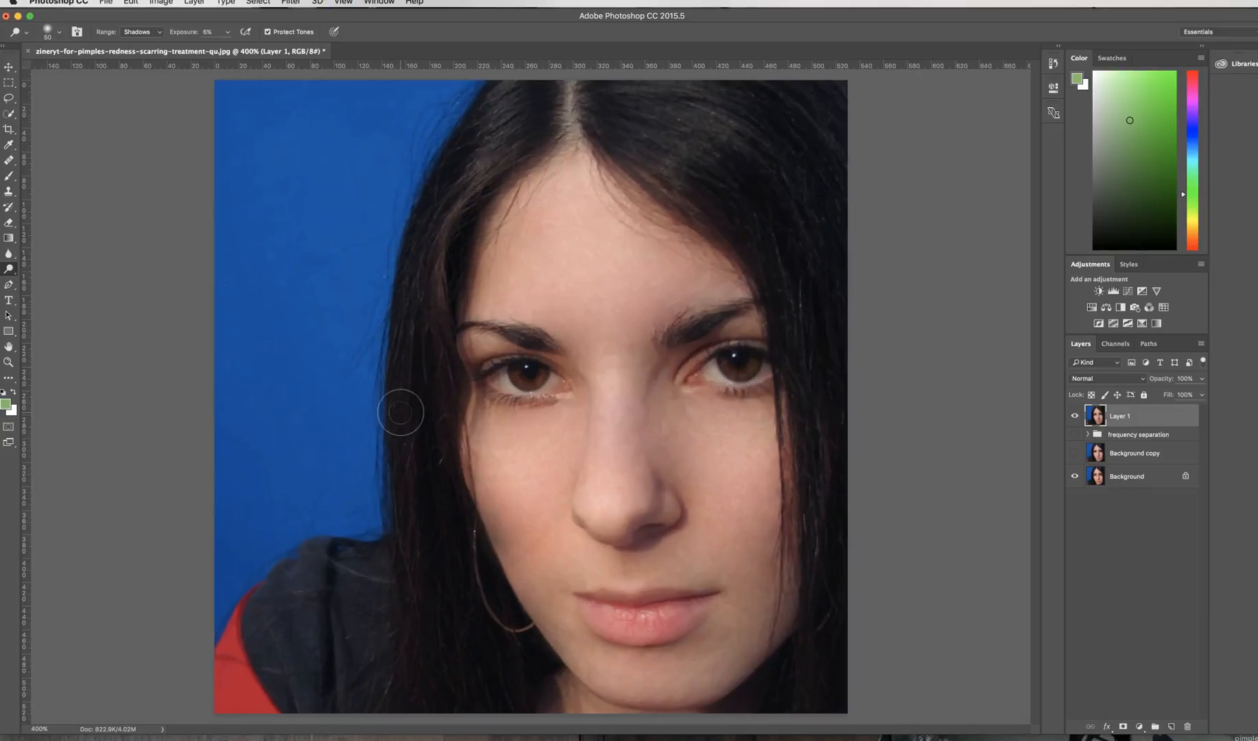
key(bracketleft)
key(bracketleft)
key(bracketleft)
key(bracketleft)
key(super+minus)
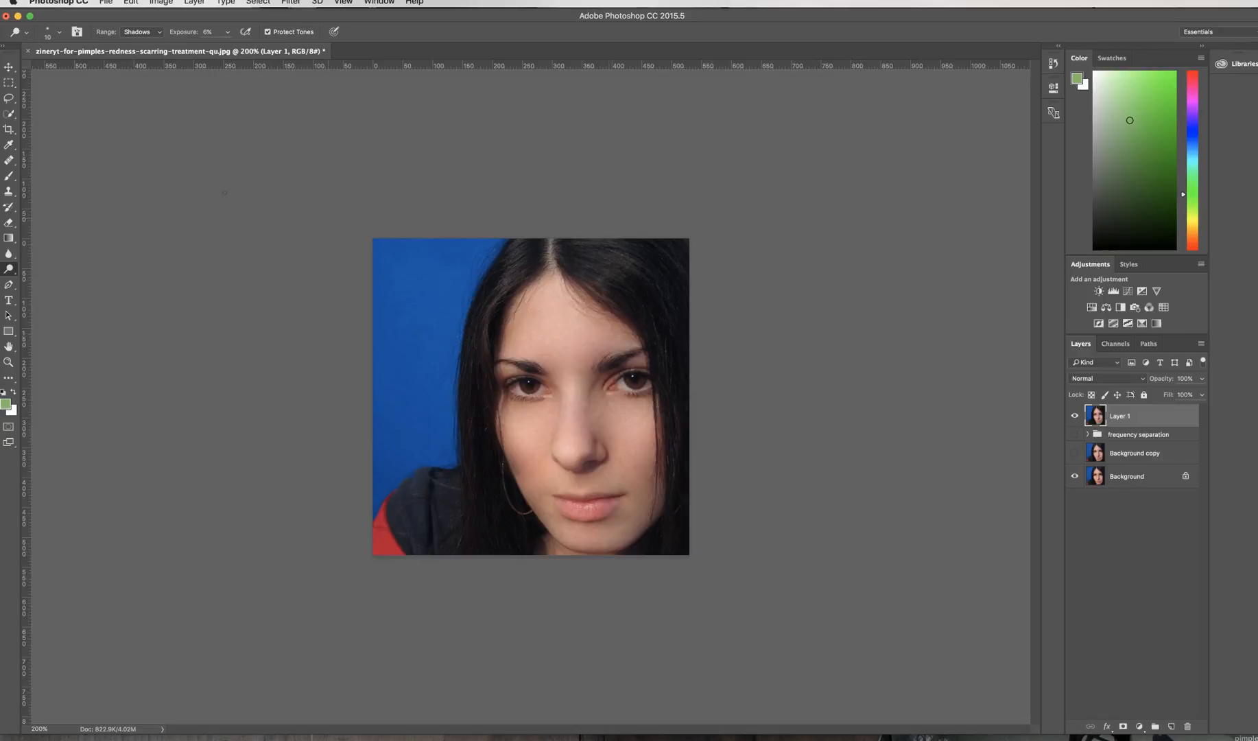
click(8, 160)
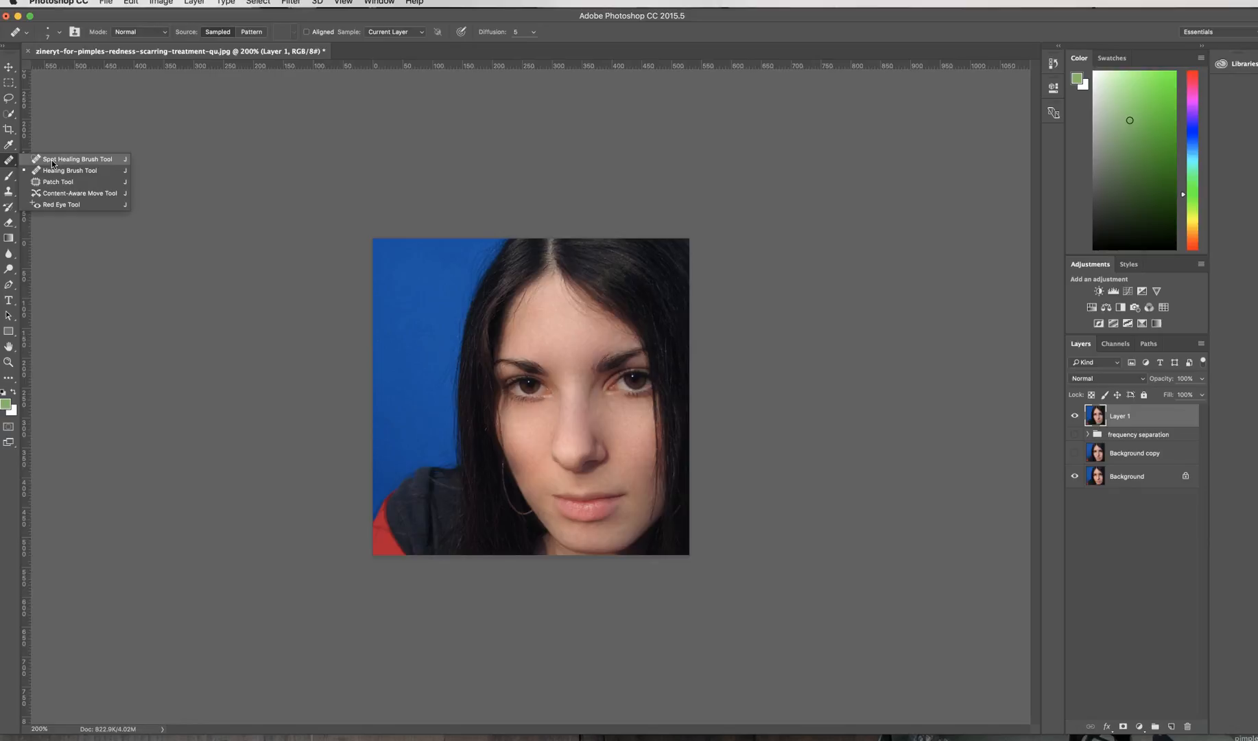
click(13, 162)
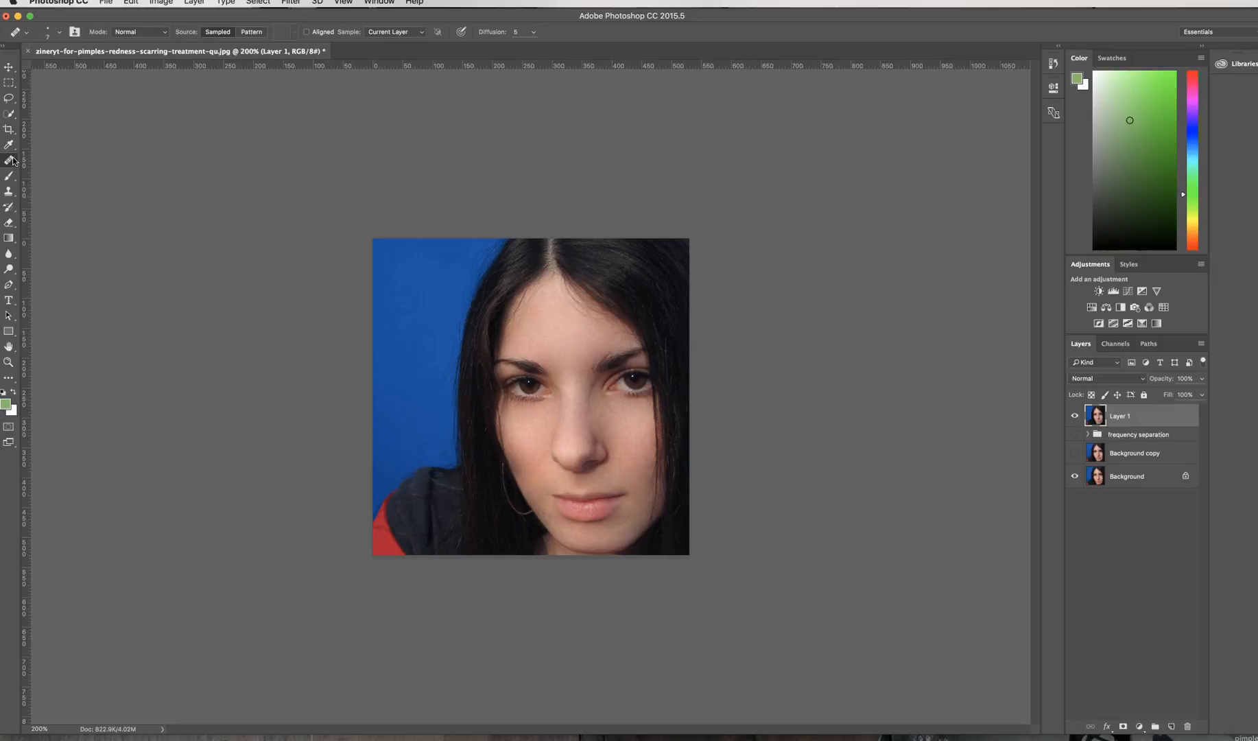